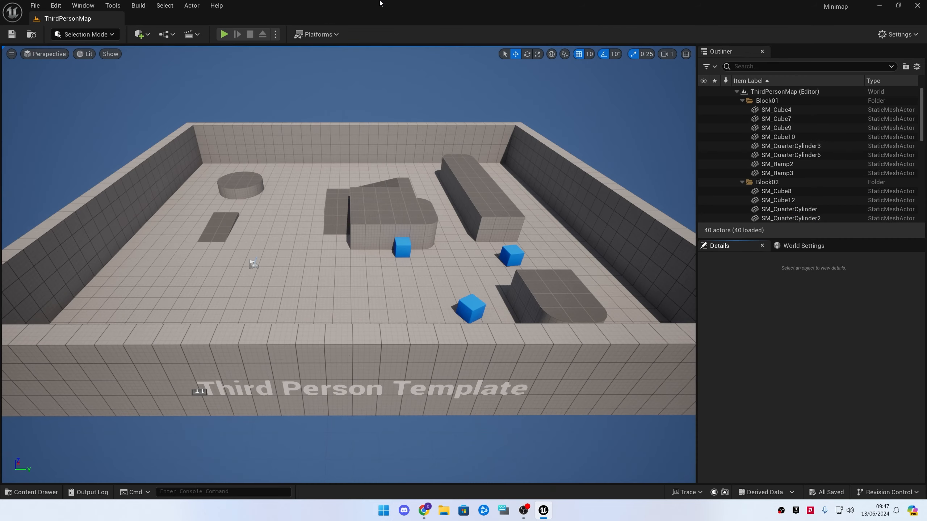
Open the BP_ThirdPersonCharacter blueprint from the ThirdPerson Blueprints folder and dock its editor tab beside the level
key("ctrl+space")
left_click(102, 397)
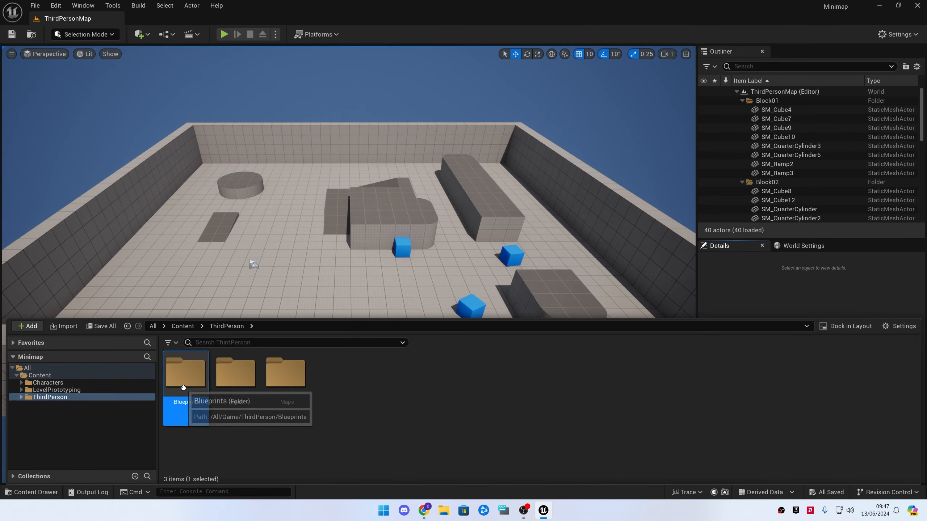
double_click(186, 373)
double_click(193, 375)
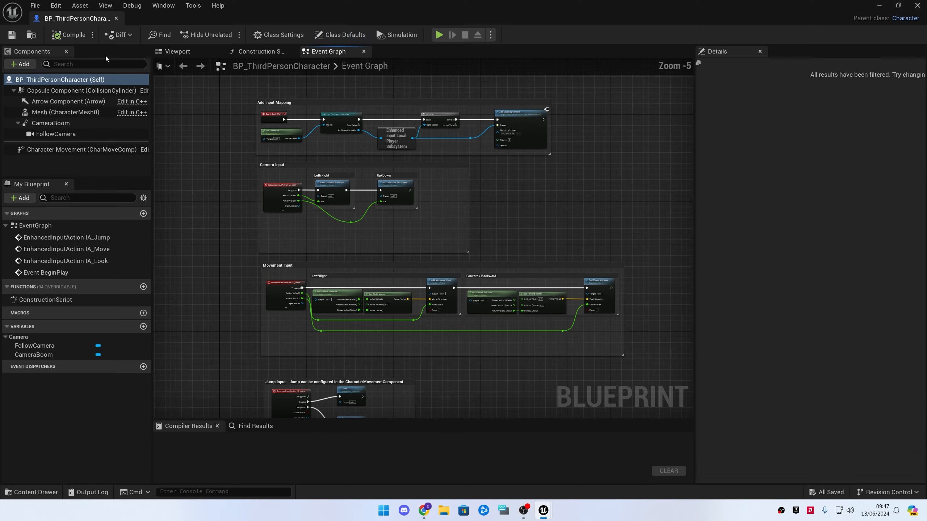
left_click_drag(120, 17, 193, 22)
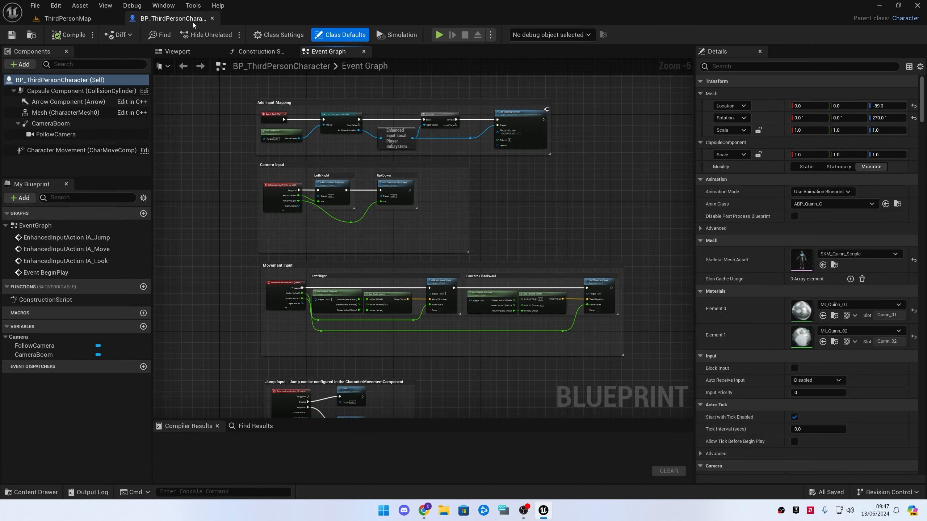
Add a Spring Arm component under the capsule component and name it MinimapSpring
left_click(21, 64)
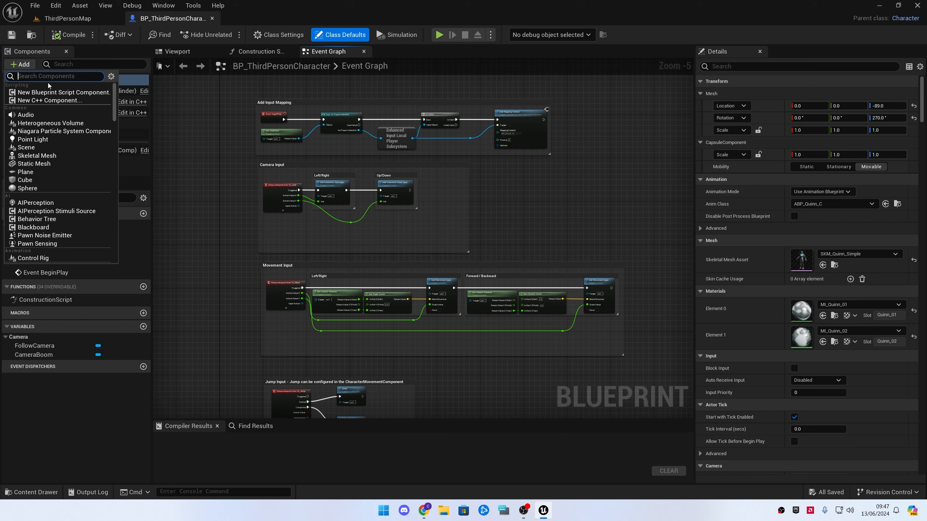
type("spring")
left_click(109, 93)
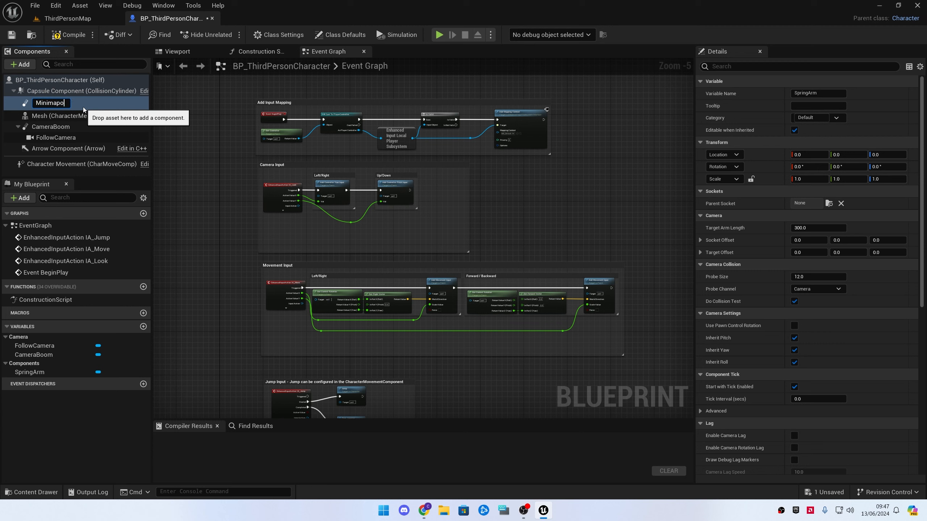
key("Return")
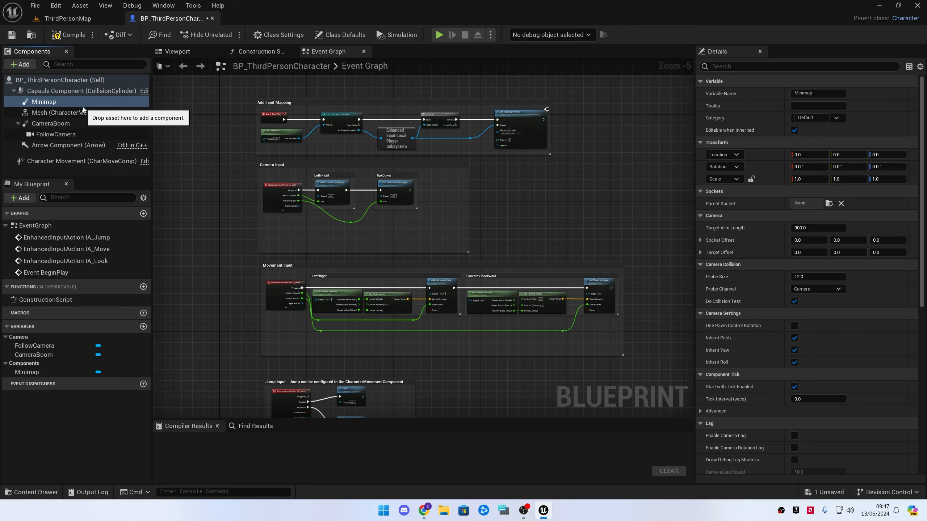
key("F2")
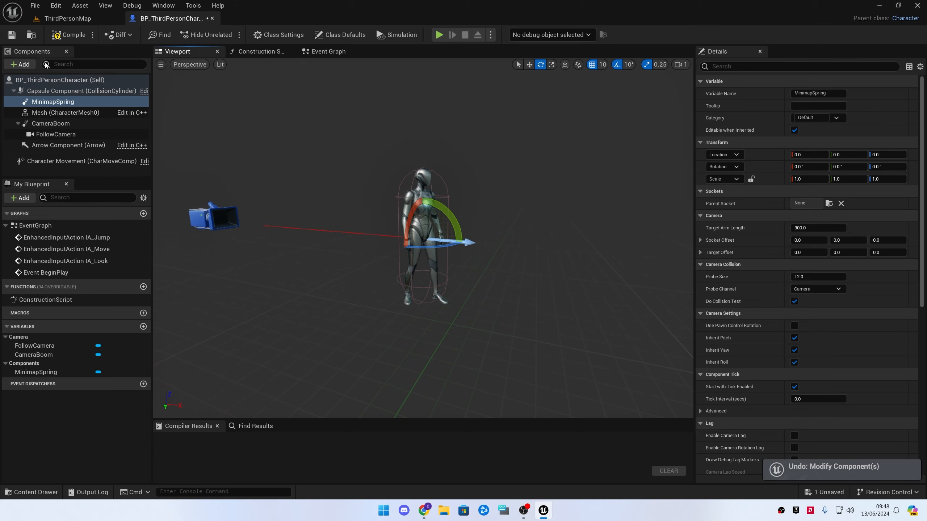
Add a Scene Capture Component 2D as a child of MinimapSpring, keeping its default name
left_click(31, 66)
type("scene")
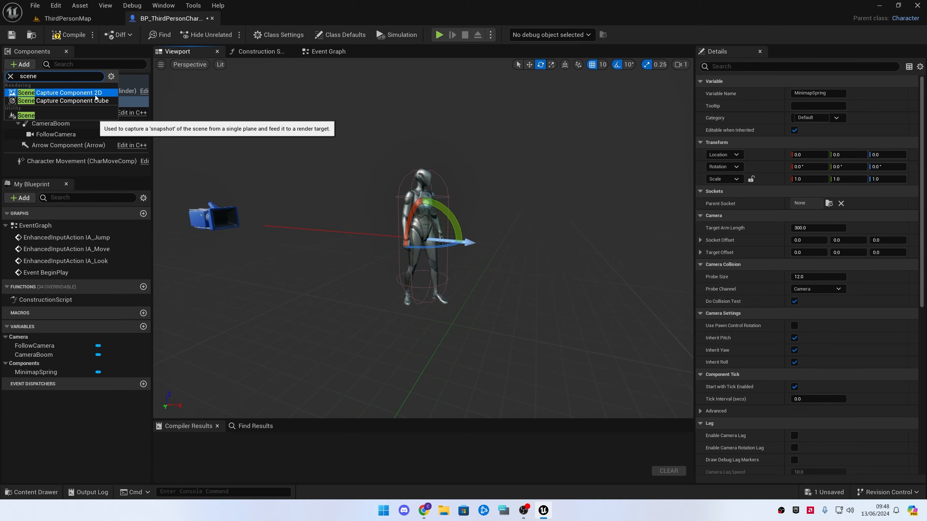
left_click(58, 93)
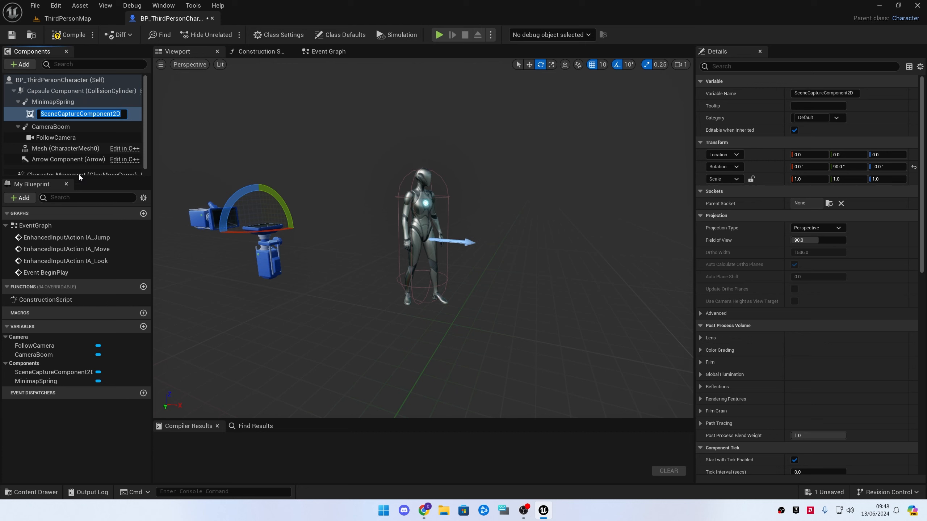
key("Return")
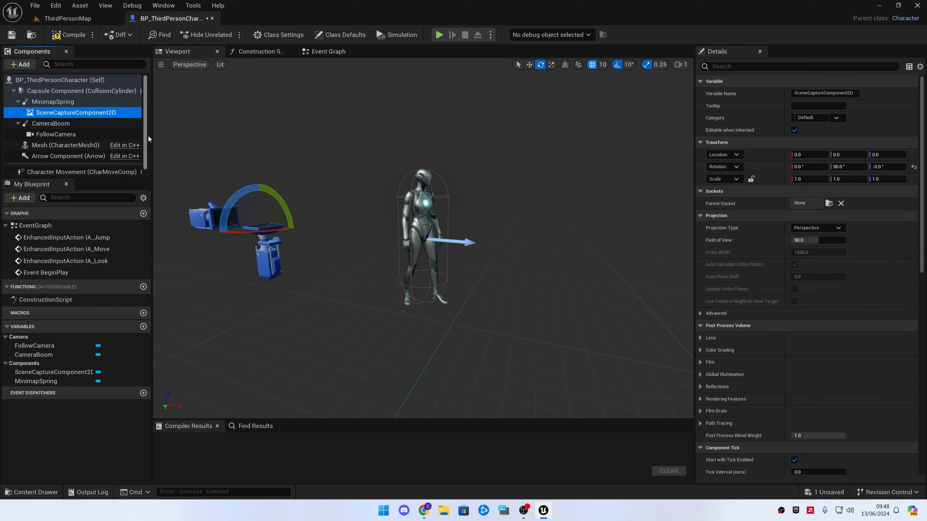
Rotate MinimapSpring to point straight down (pitch -90) and set its Target Arm Length to 500
left_click(53, 102)
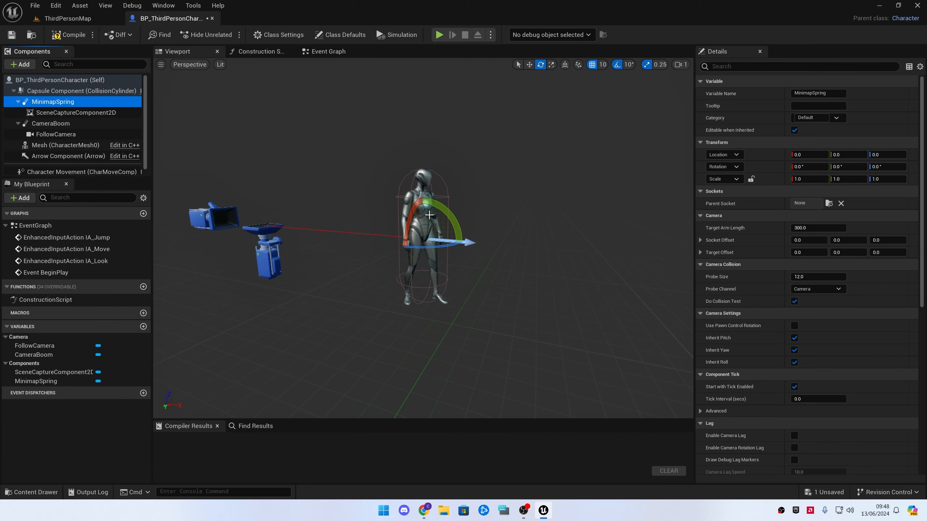
left_click_drag(464, 242, 597, 218)
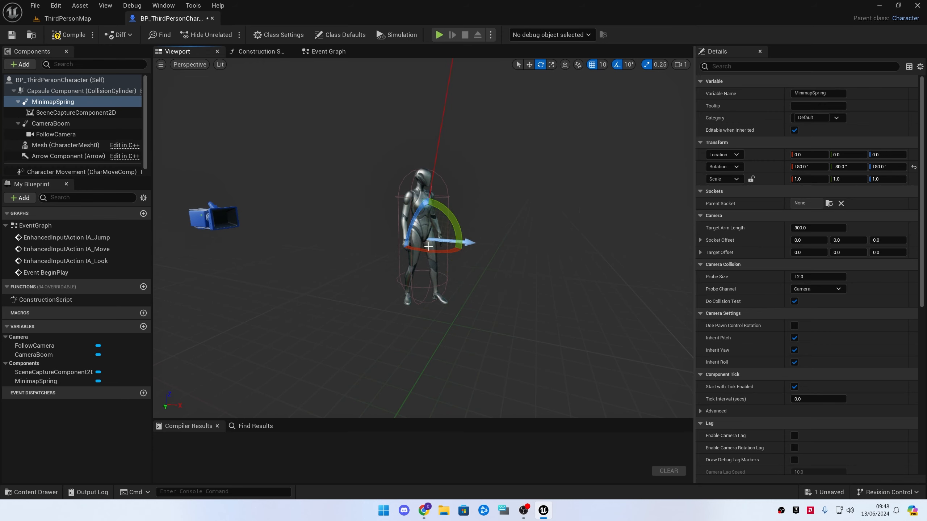
left_click_drag(455, 215, 448, 215)
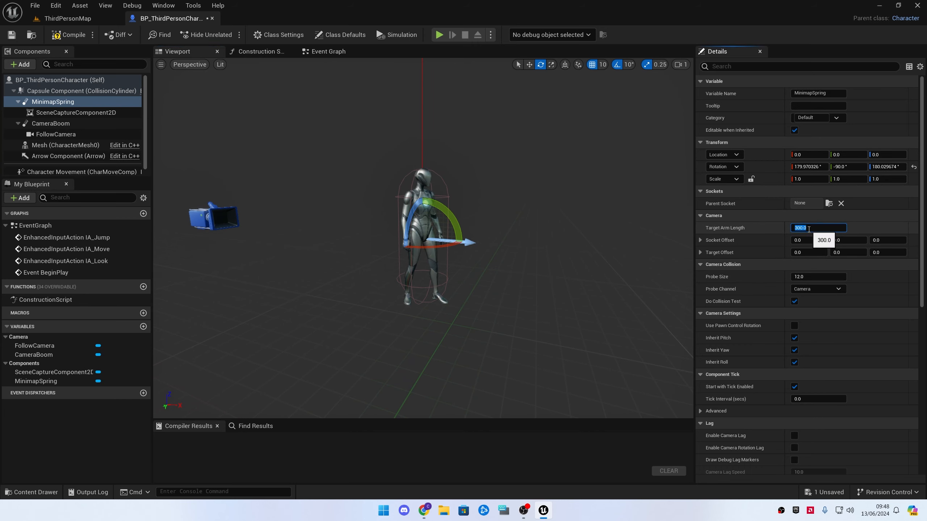
key("Return")
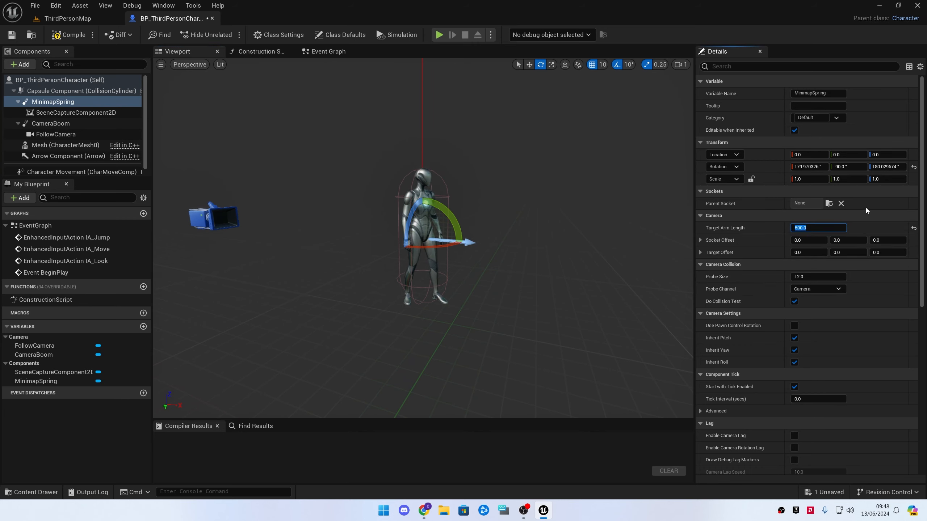
Rotate the SceneCaptureComponent2D so it looks down along the spring arm at the character
scroll(509, 257, "down", 5)
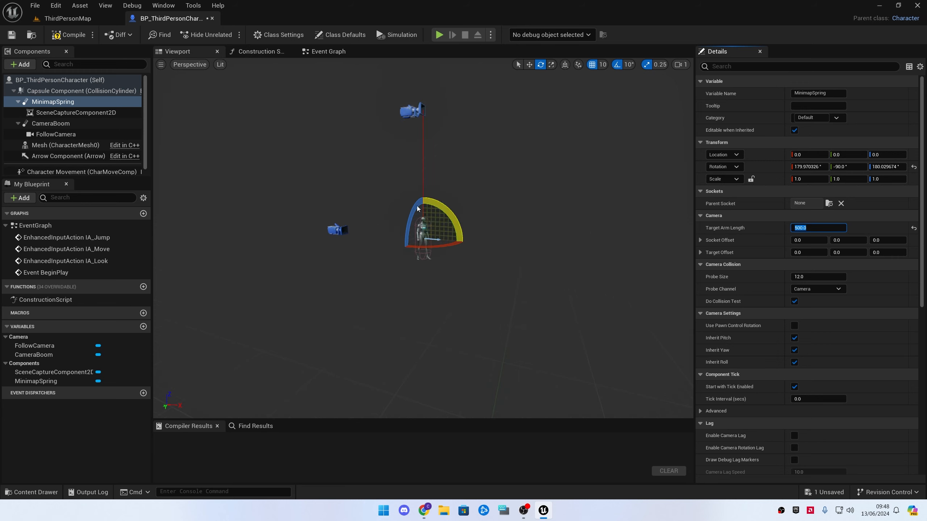
left_click(76, 113)
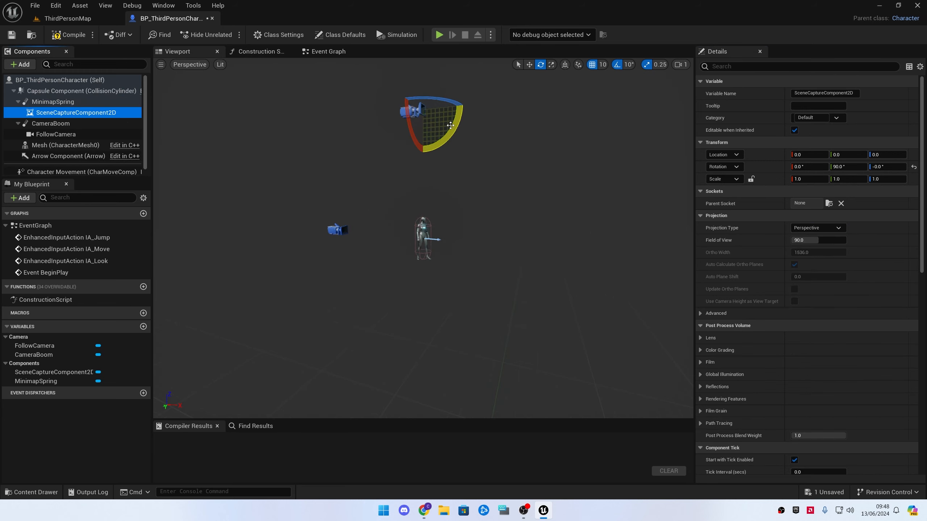
mouse_move(462, 132)
left_mouse_down()
mouse_move(460, 161)
mouse_move(453, 128)
left_mouse_up()
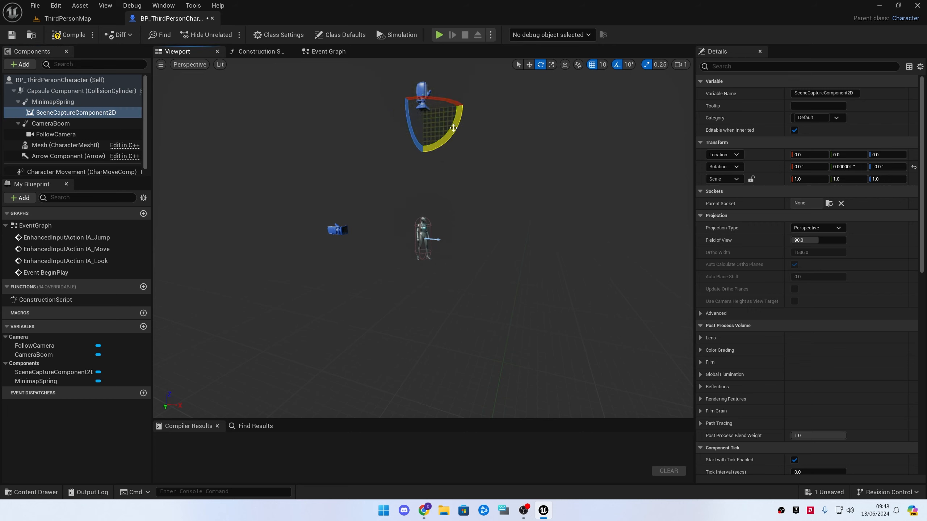
left_click(59, 101)
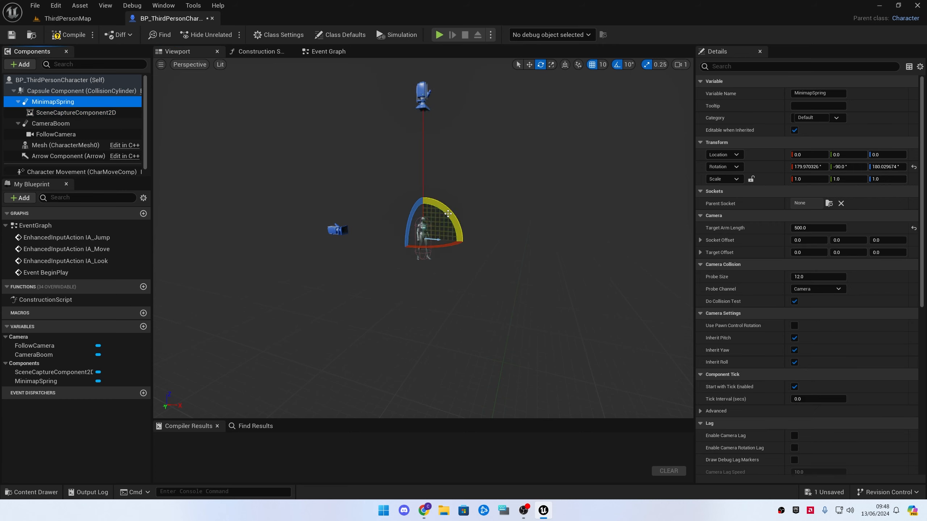
left_click_drag(448, 214, 456, 226)
key("ctrl+z")
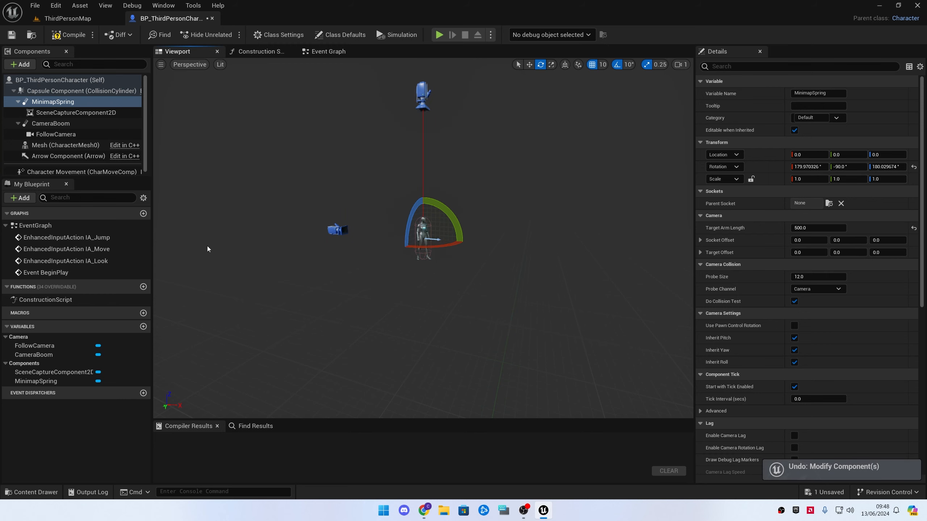
Create a new Render Target named Minimap_RT as the Texture Target of the SceneCaptureComponent2D
left_click(105, 115)
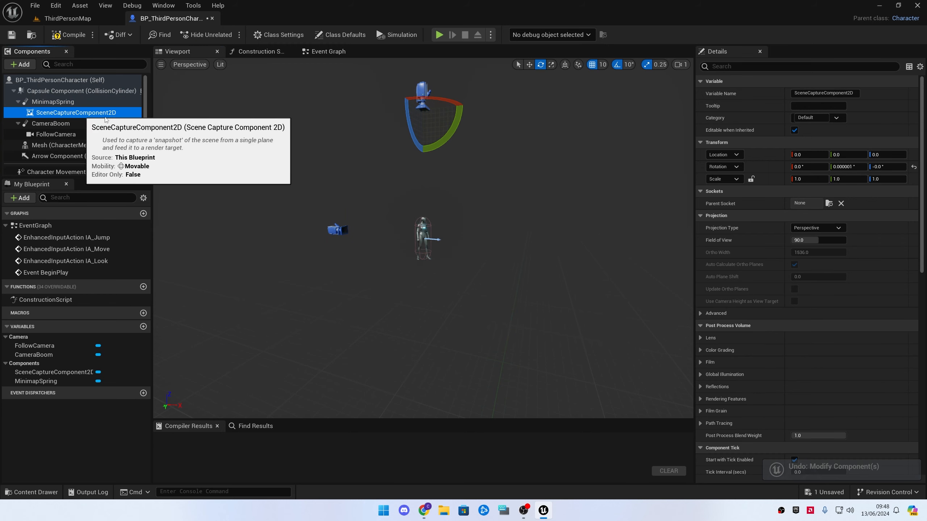
scroll(785, 292, "down", 5)
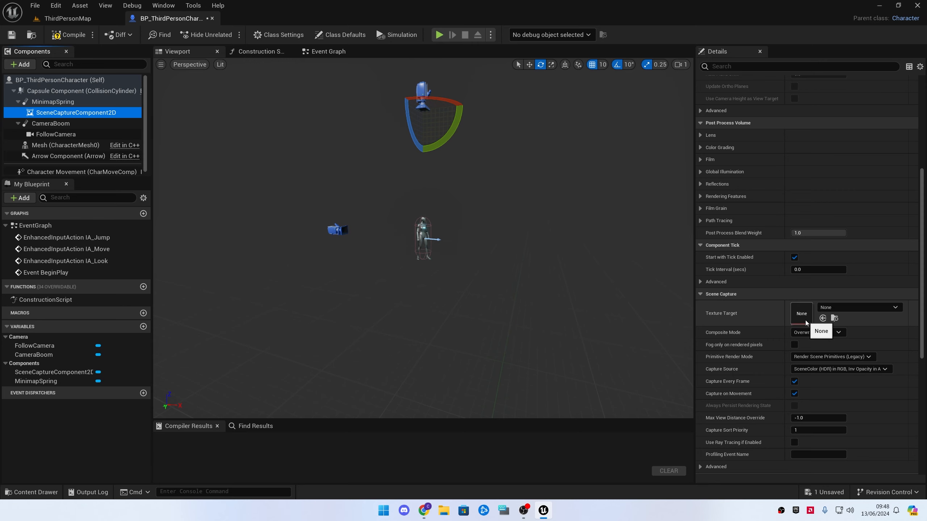
left_click(848, 308)
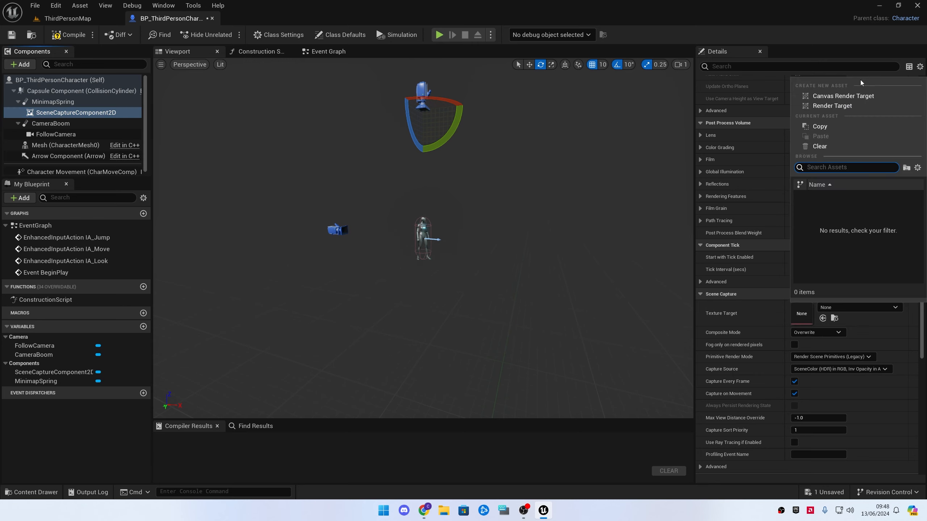
left_click(845, 106)
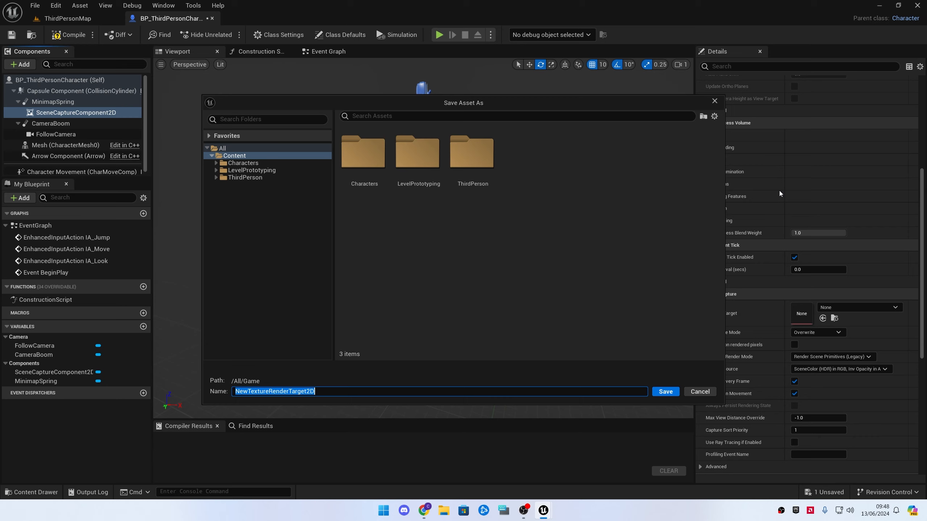
type("Minimap_RT")
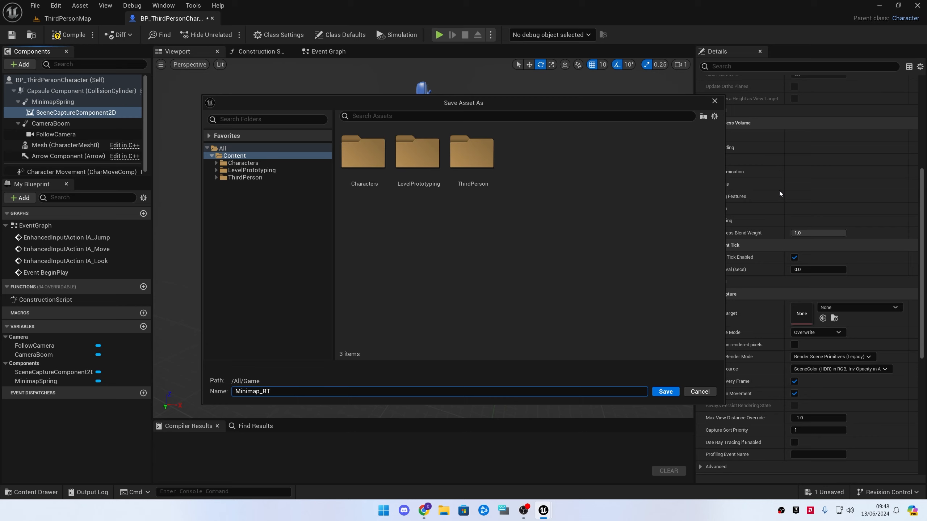
key("Return")
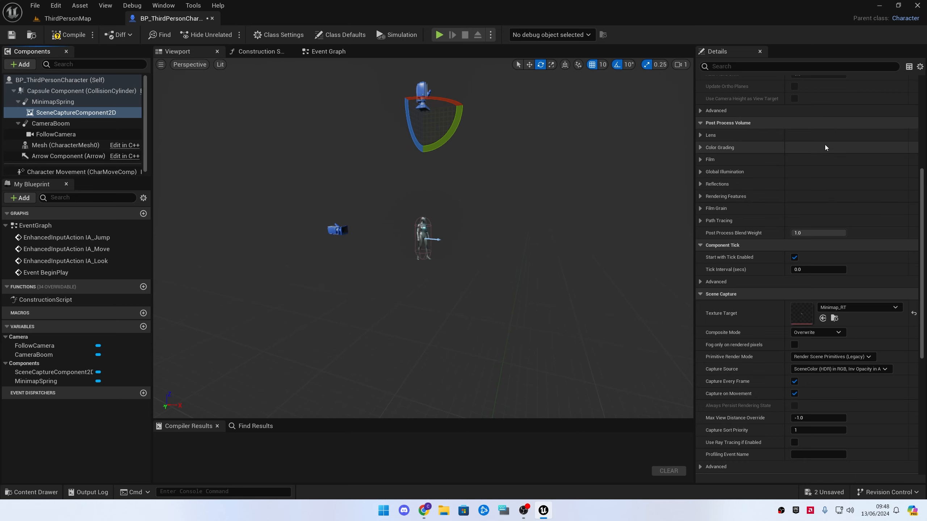
Open the Minimap_RT render target from the Content folder and zoom in on its preview
key("ctrl+space")
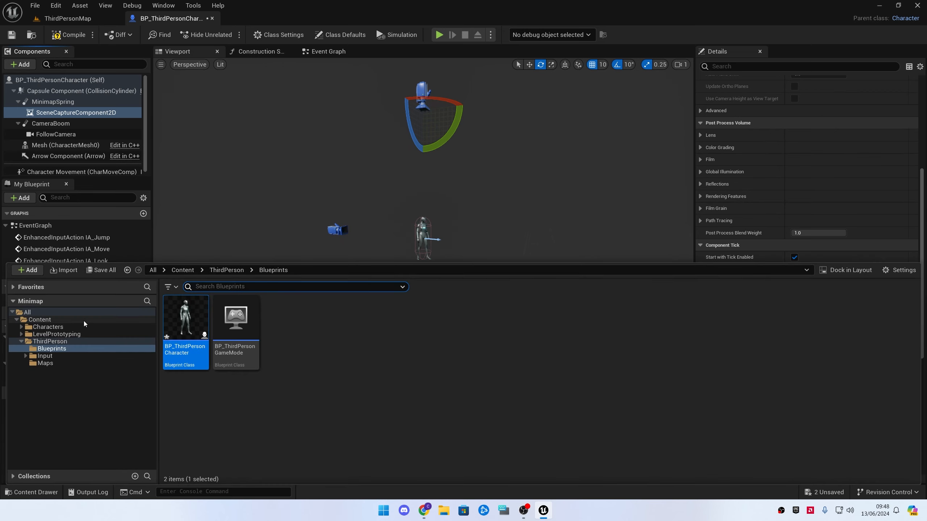
left_click(40, 319)
double_click(349, 340)
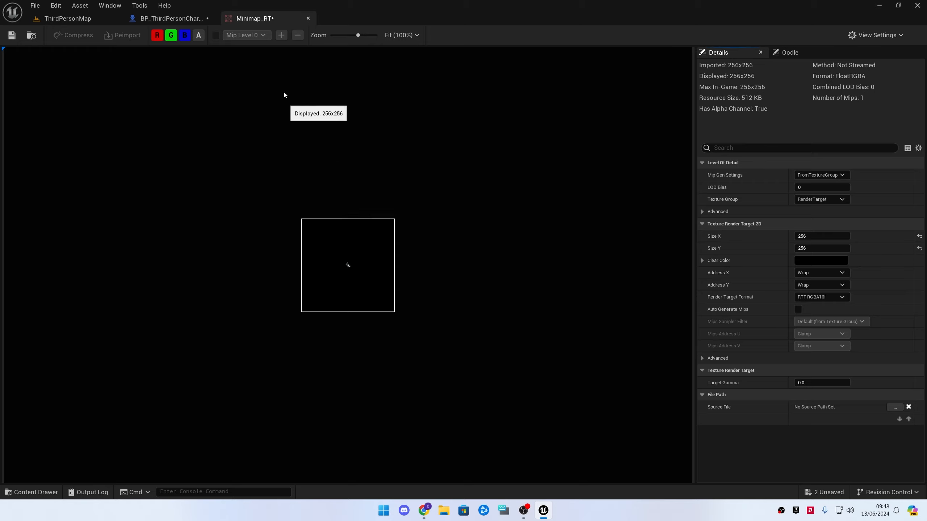
scroll(347, 272, "up", 1)
scroll(346, 272, "up", 6)
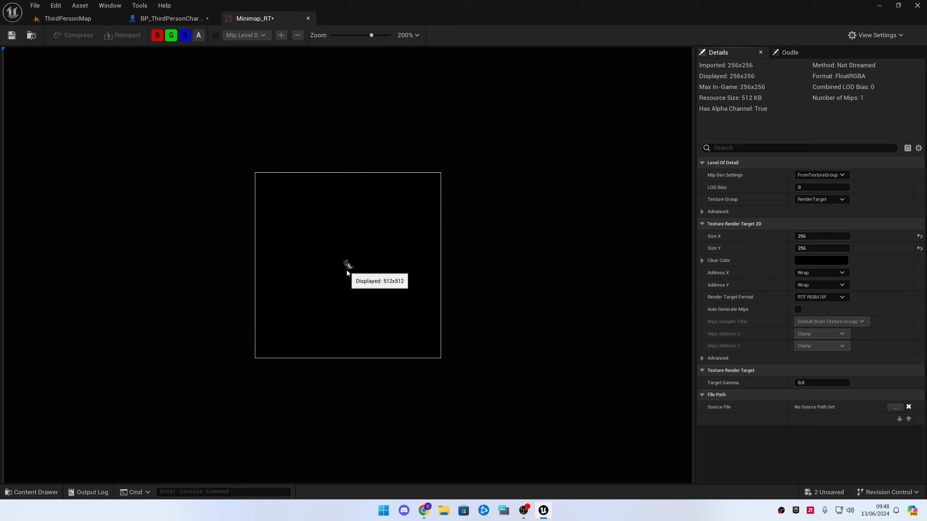
scroll(347, 267, "down", 4)
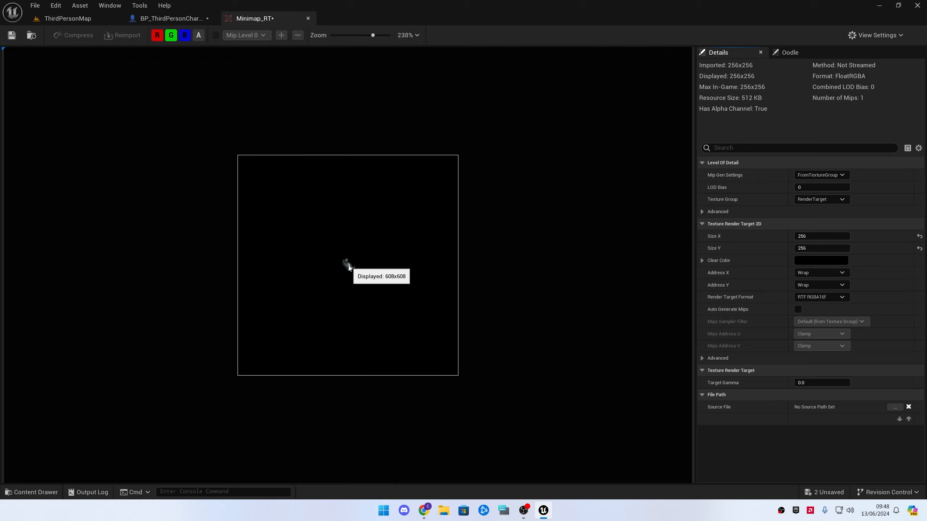
Create a material from the Minimap_RT render target in the Content folder and name it M_Minimap_RT_Mat
left_click(88, 24)
key("ctrl+space")
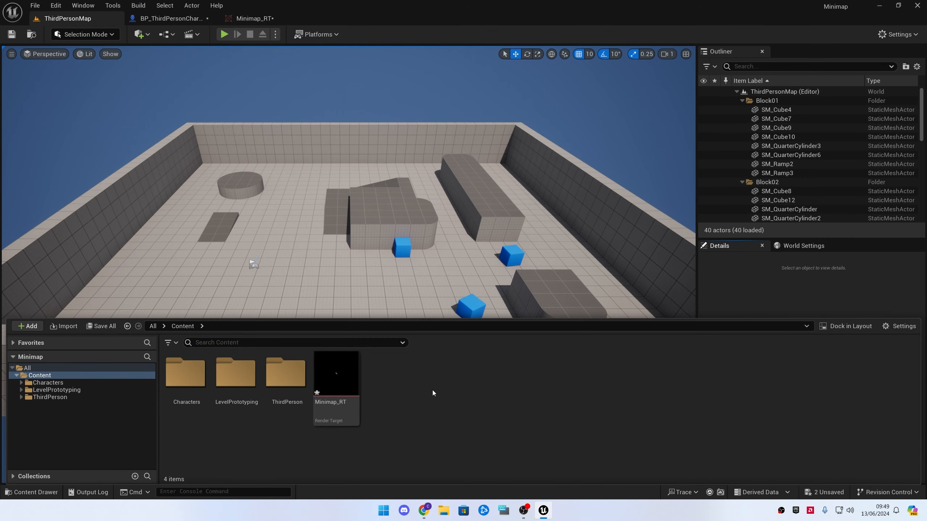
right_click(401, 392)
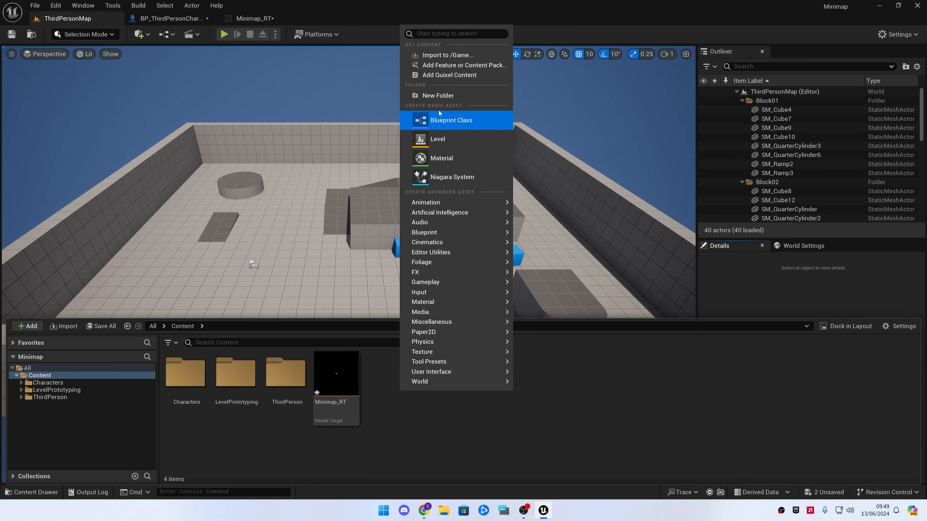
left_click(623, 451)
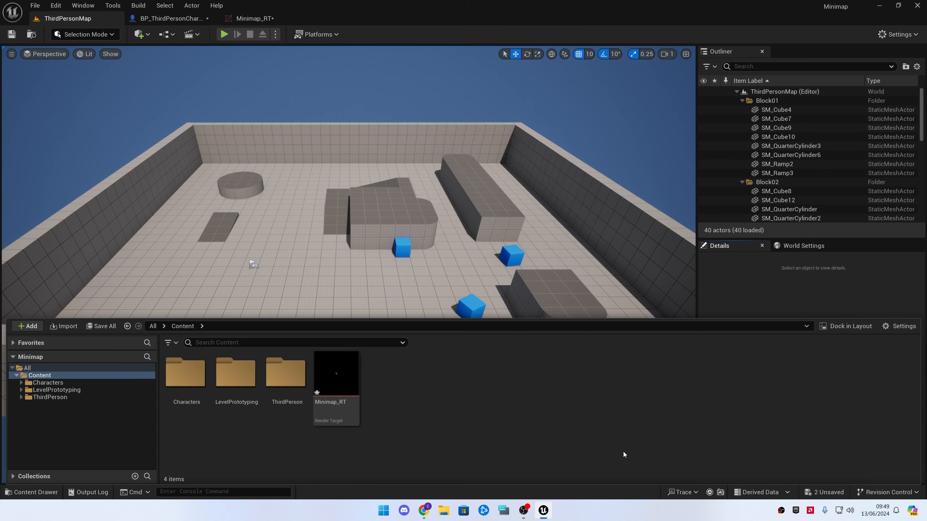
left_click(344, 393)
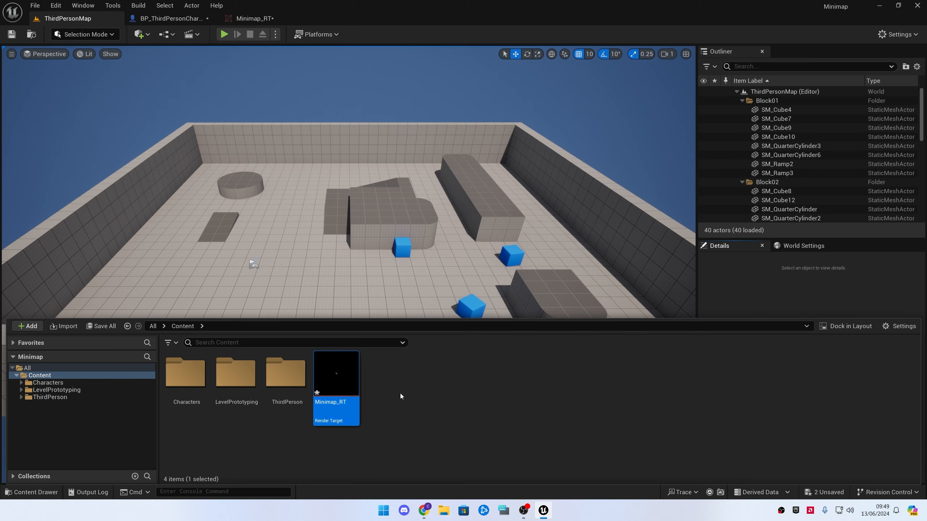
right_click(343, 391)
left_click(467, 131)
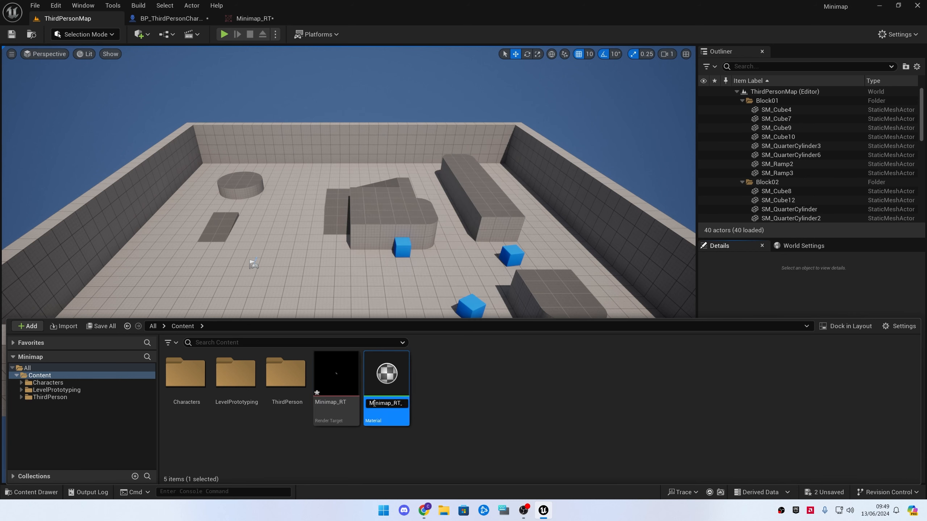
left_click_drag(374, 403, 356, 402)
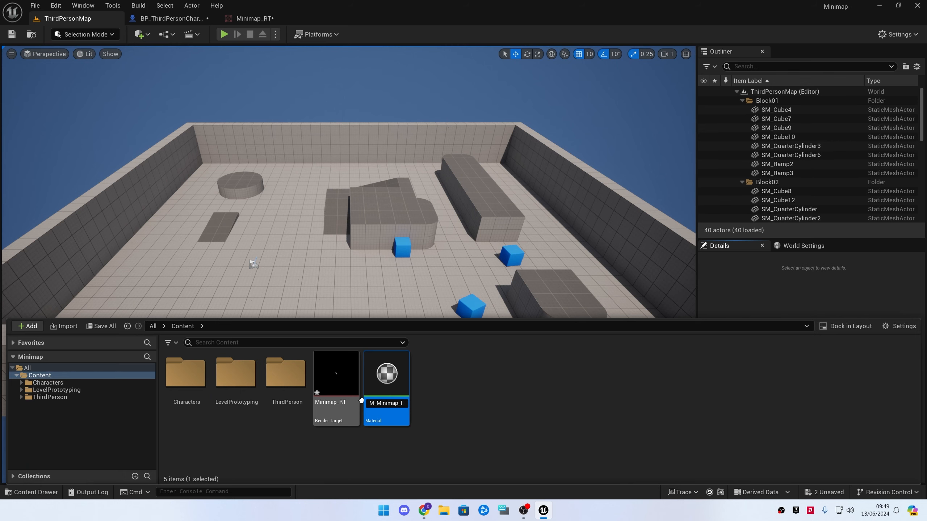
key("Return")
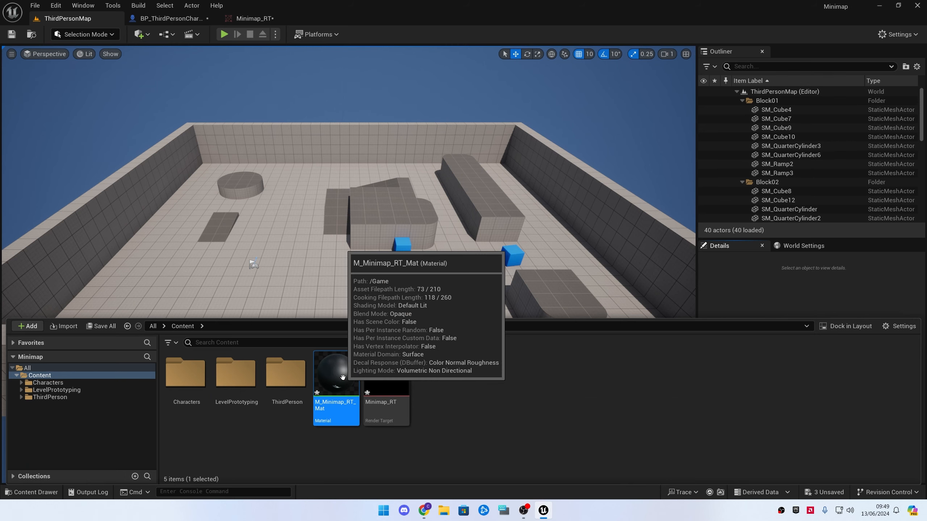
Open M_Minimap_RT_Mat and set its Material Domain to User Interface
double_click(343, 377)
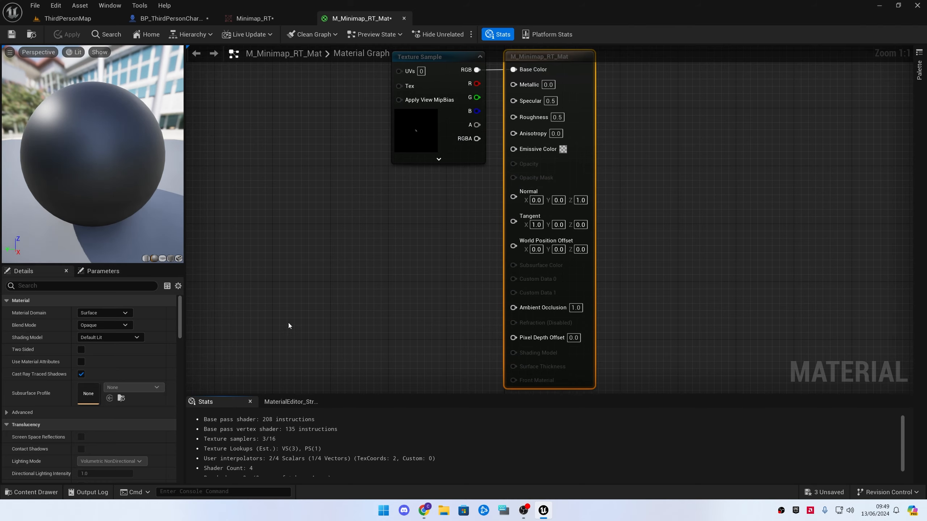
right_click_drag(417, 253, 421, 272)
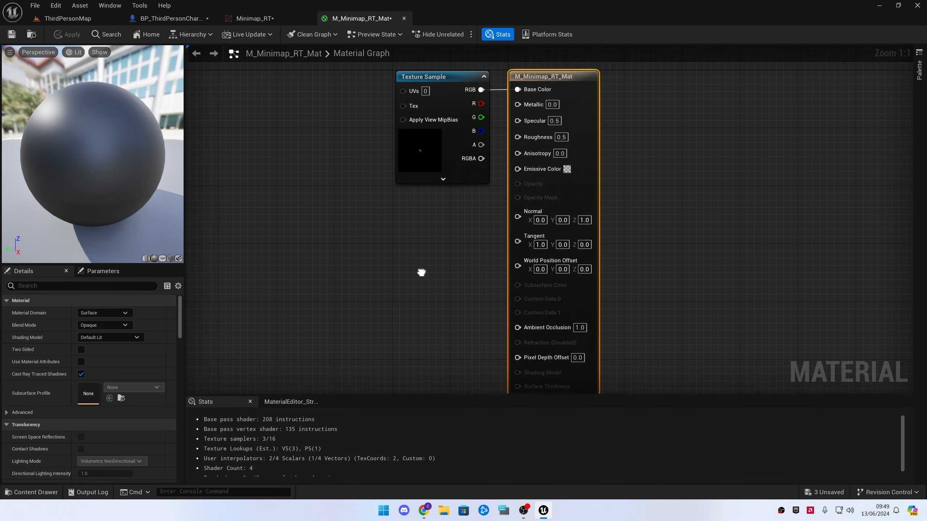
scroll(117, 386, "down", 6)
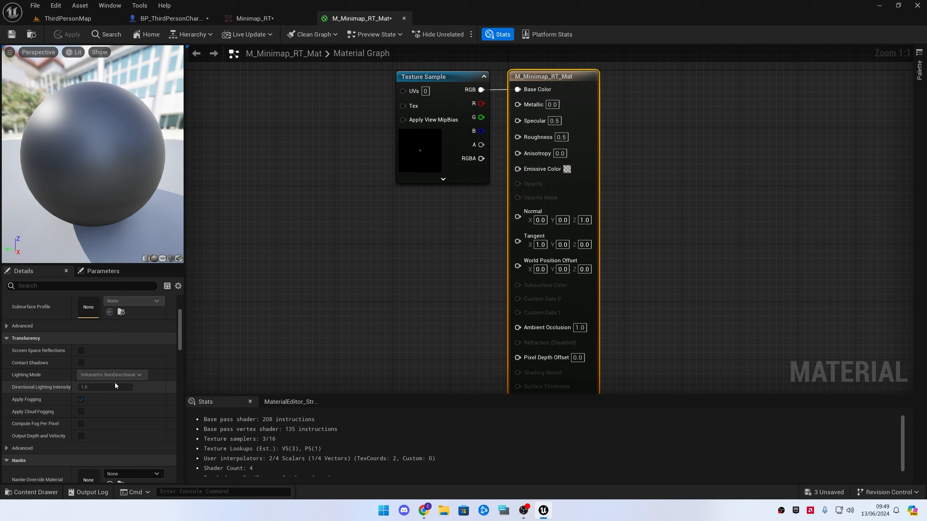
scroll(121, 387, "up", 6)
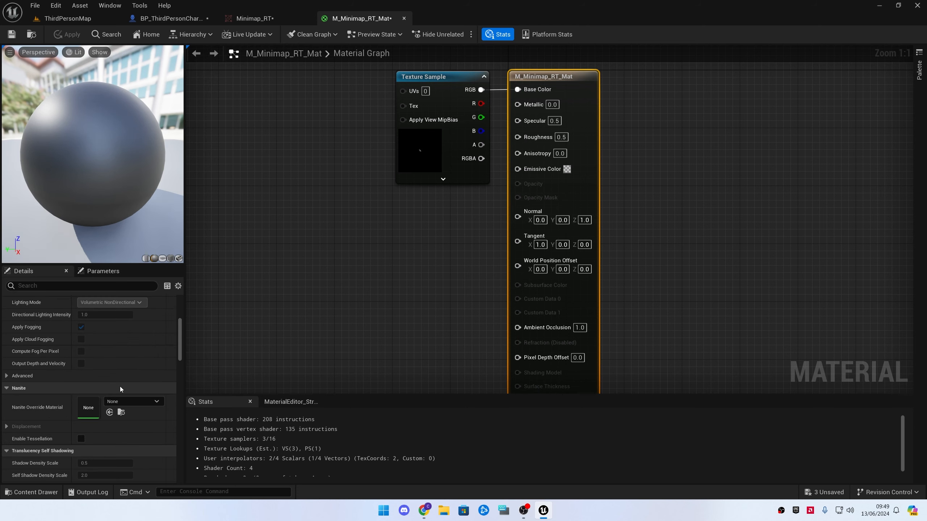
scroll(124, 386, "up", 2)
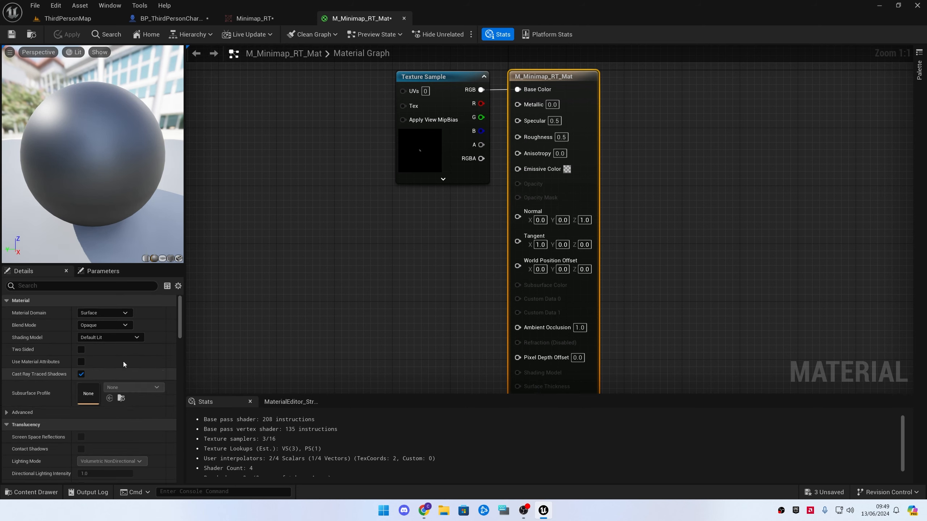
left_click(115, 312)
left_click(120, 362)
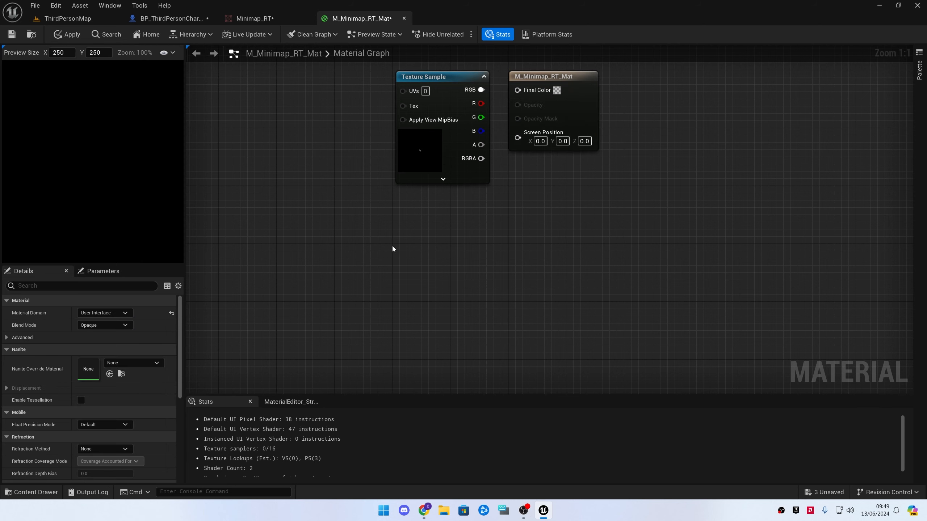
Connect the Texture Sample's RGB output to Final Color, then apply and save the material
left_click_drag(483, 91, 518, 90)
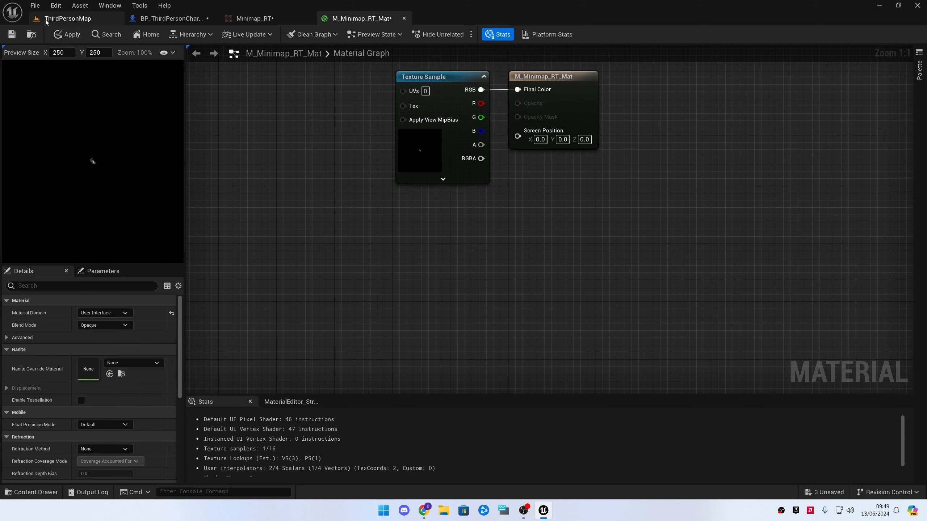
left_click(72, 36)
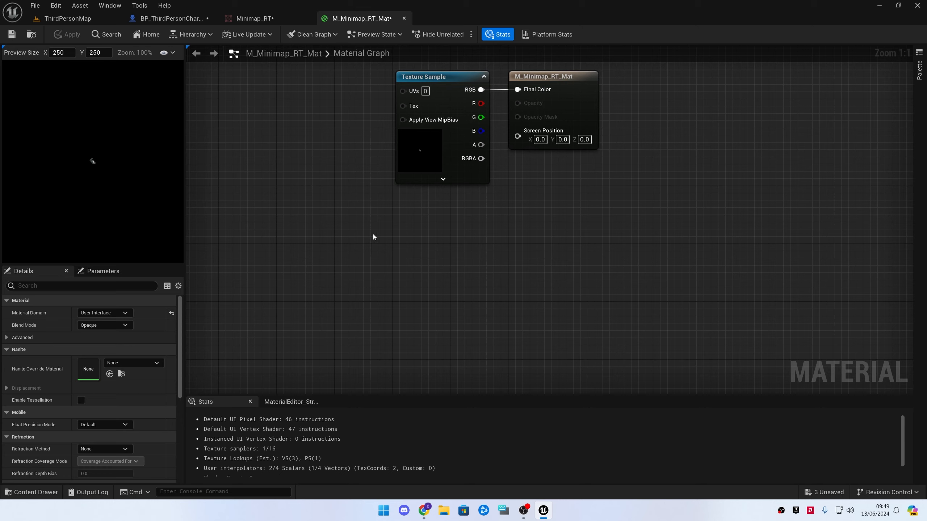
left_click(11, 34)
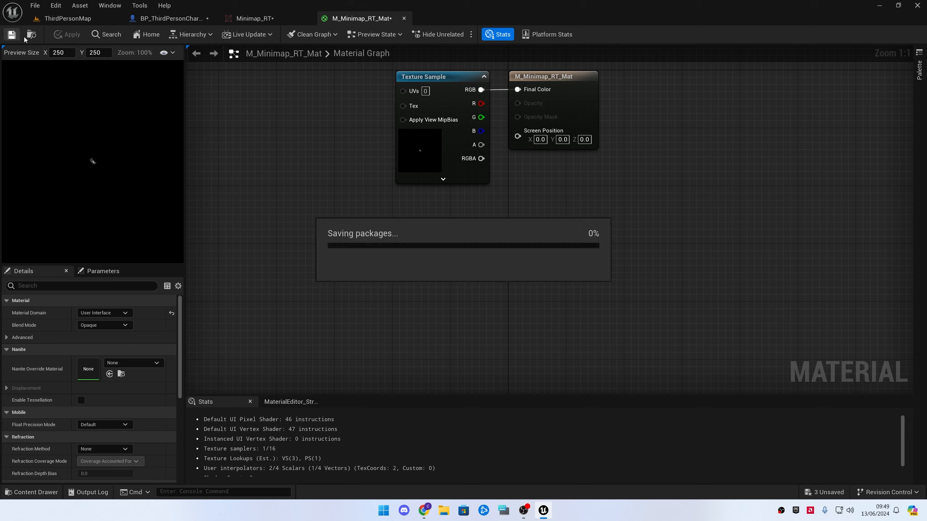
Close the material editor and compile the BP_ThirdPersonCharacter blueprint
left_click(404, 18)
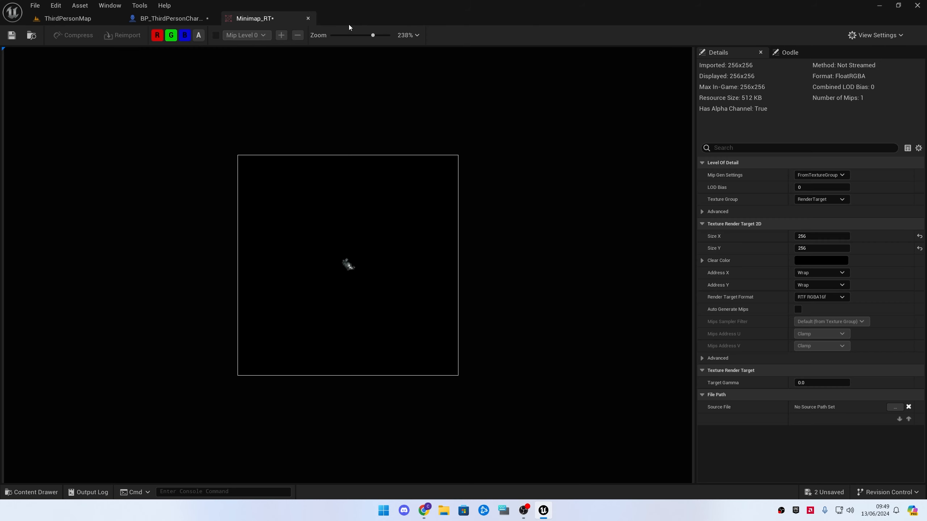
left_click(166, 18)
left_click(69, 34)
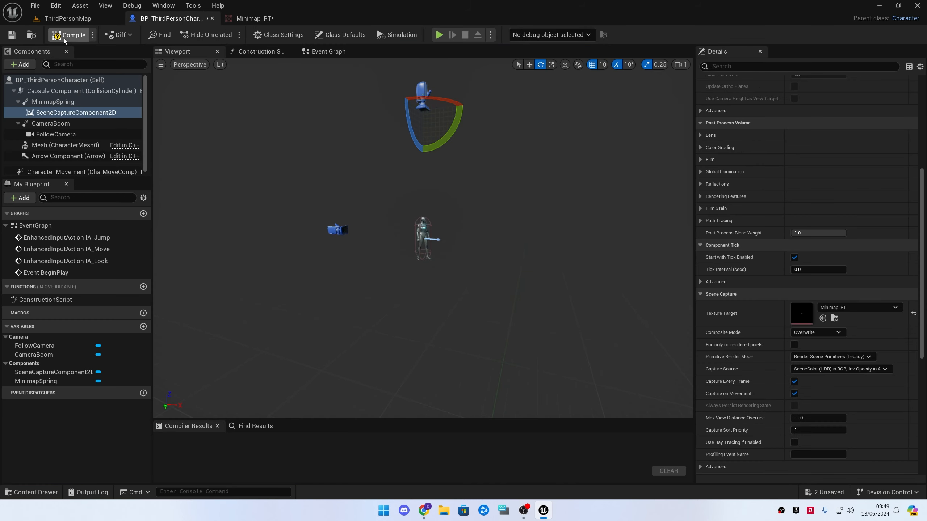
Create a User Widget blueprint in the Content folder named WB_Minimap
left_click(255, 18)
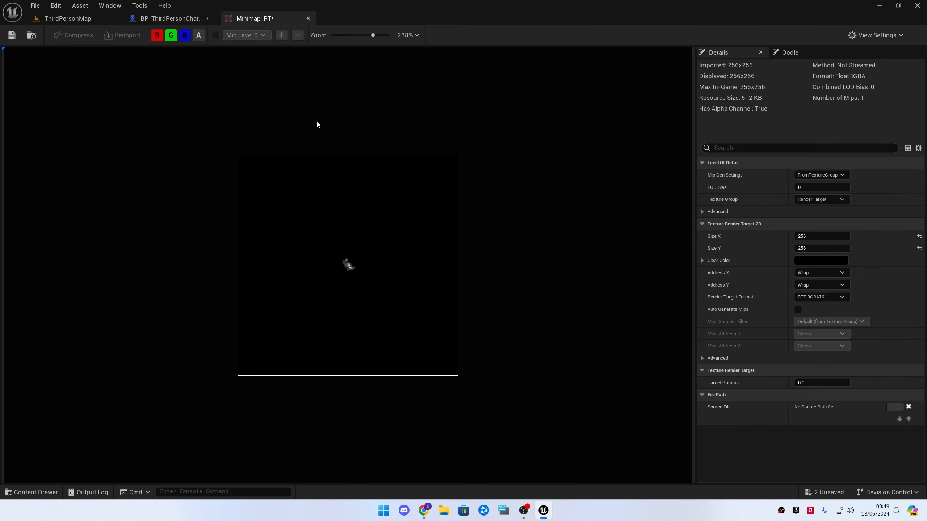
left_click(67, 18)
key("ctrl+space")
right_click(449, 393)
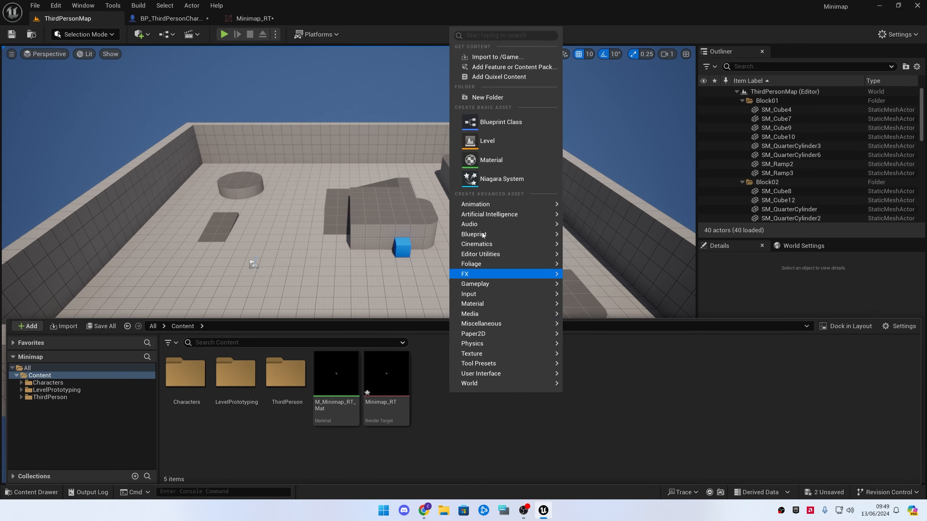
mouse_move(521, 375)
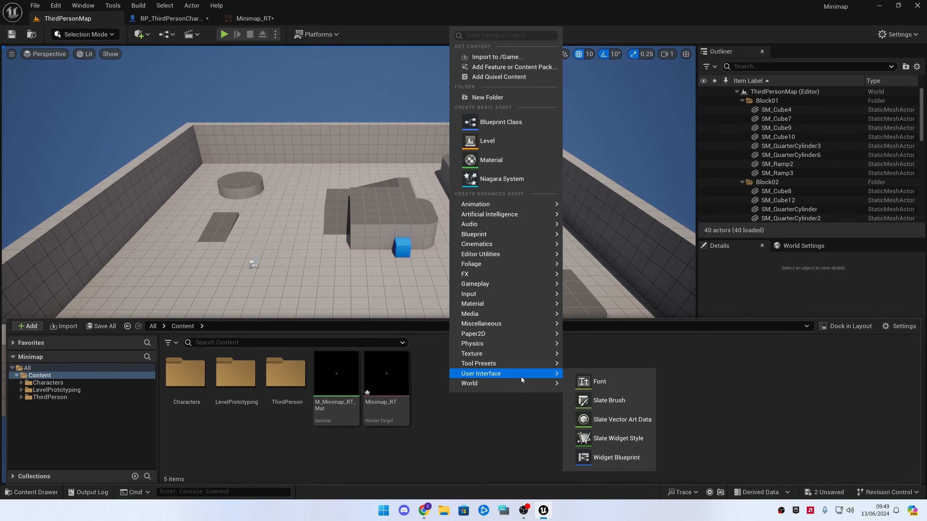
left_click(603, 457)
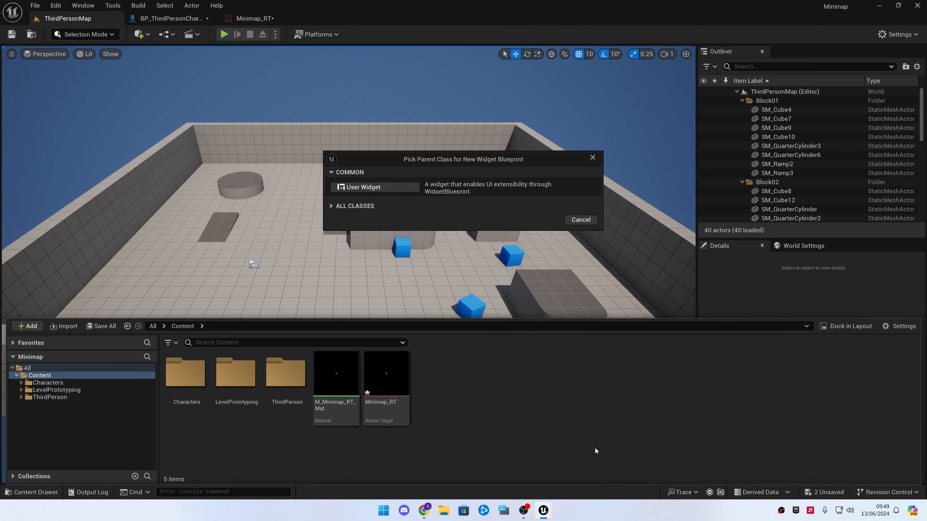
left_click(363, 187)
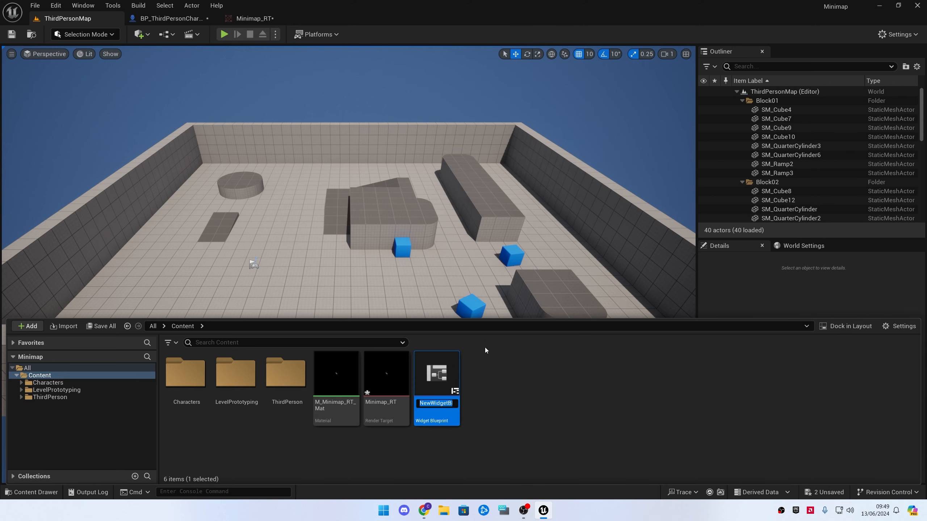
type("WB_Minimap")
key("Return")
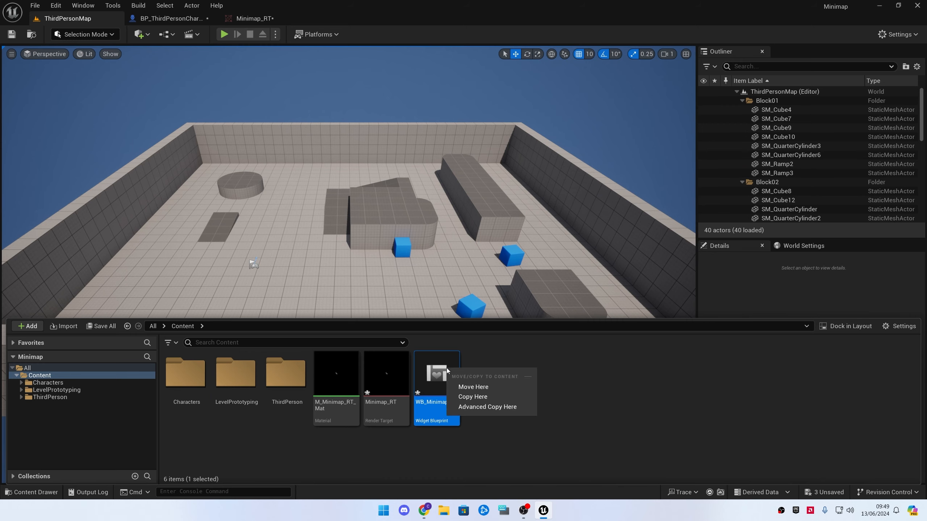
Open WB_Minimap and add a Canvas Panel as the root of its widget hierarchy
double_click(434, 370)
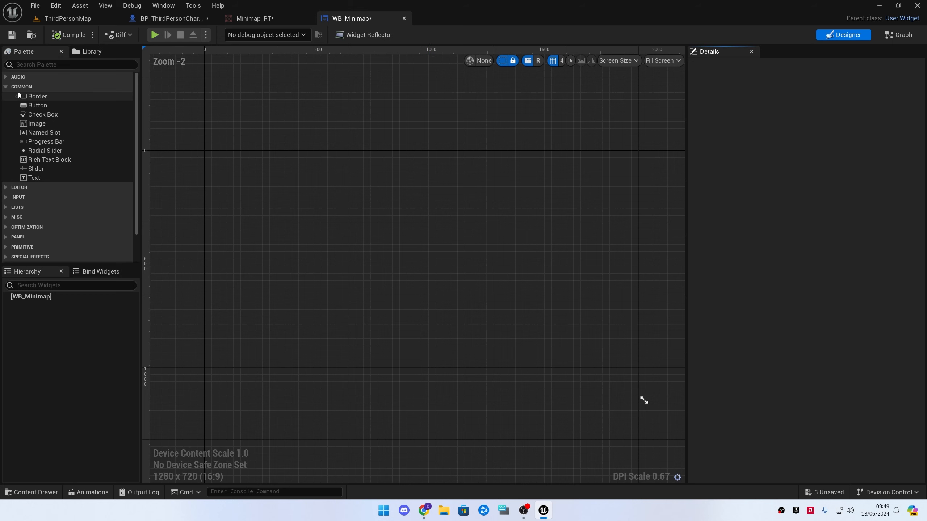
left_click(29, 66)
type("ca")
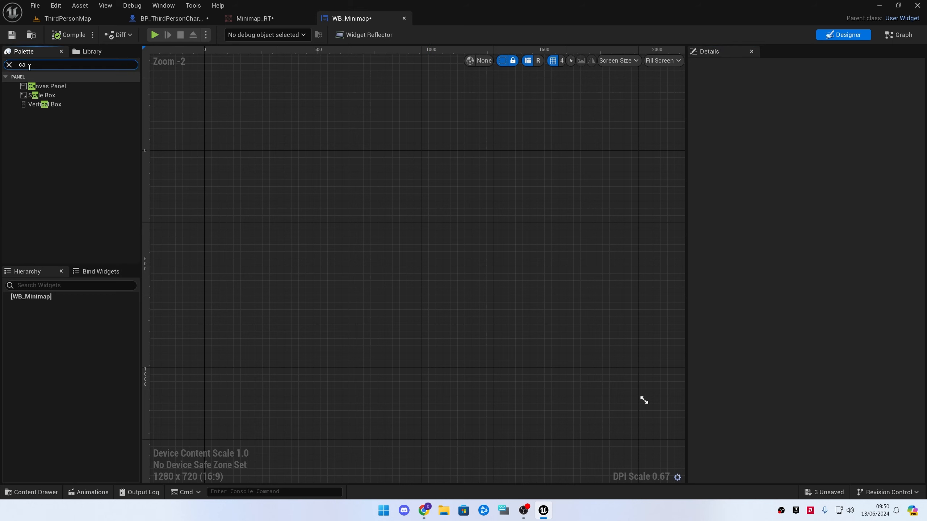
type("n")
left_click_drag(47, 86, 53, 301)
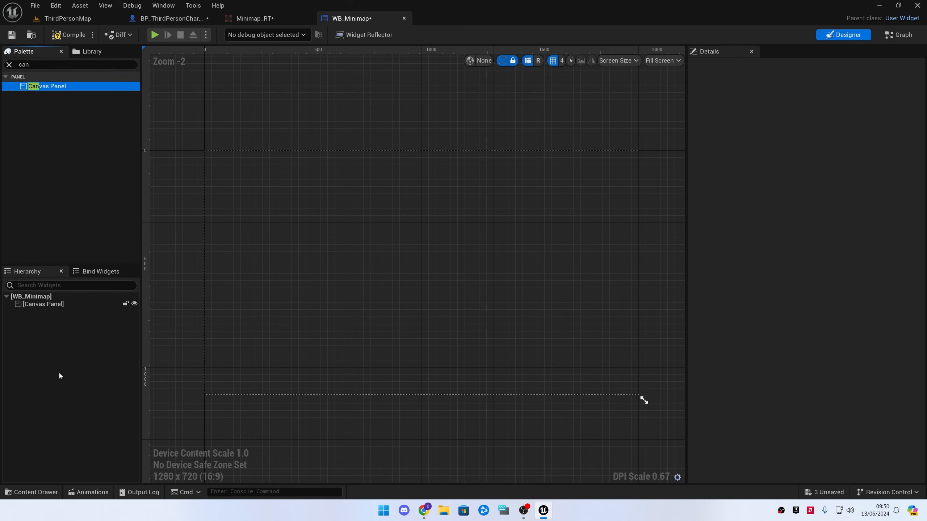
left_click(54, 304)
left_click(60, 351)
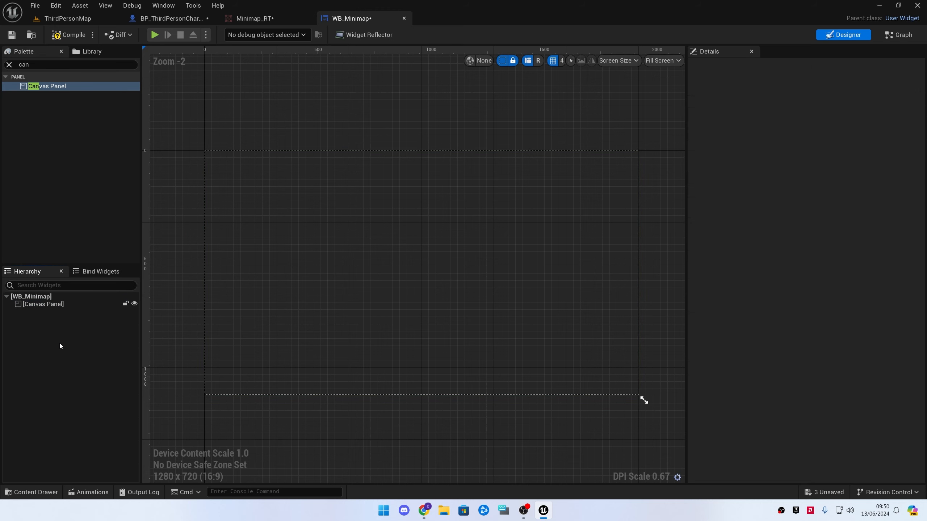
Add an Image widget inside the Canvas Panel and select it
left_click(9, 65)
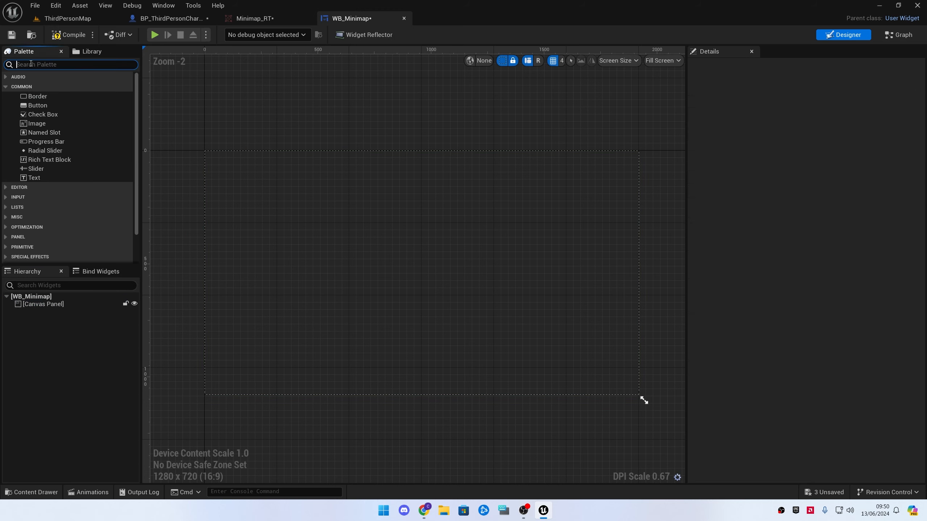
left_click_drag(35, 124, 50, 198)
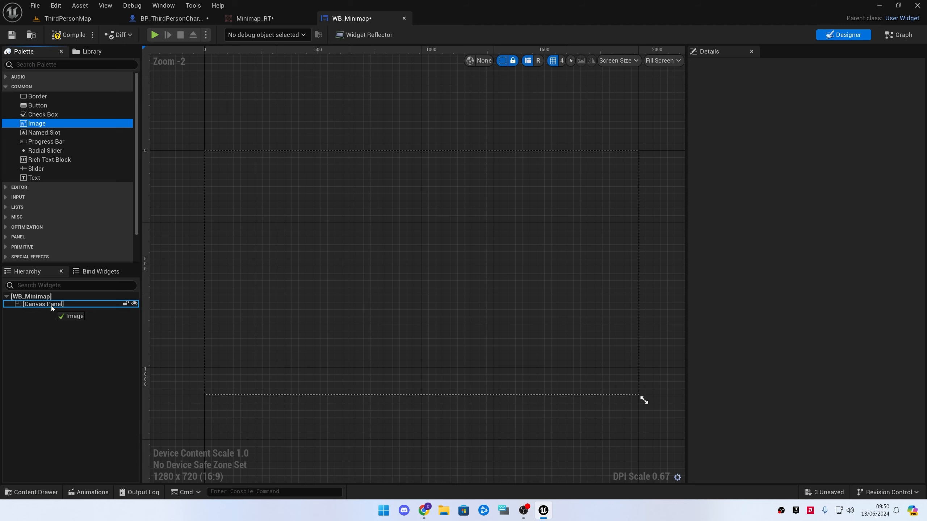
left_click_drag(52, 304, 52, 304)
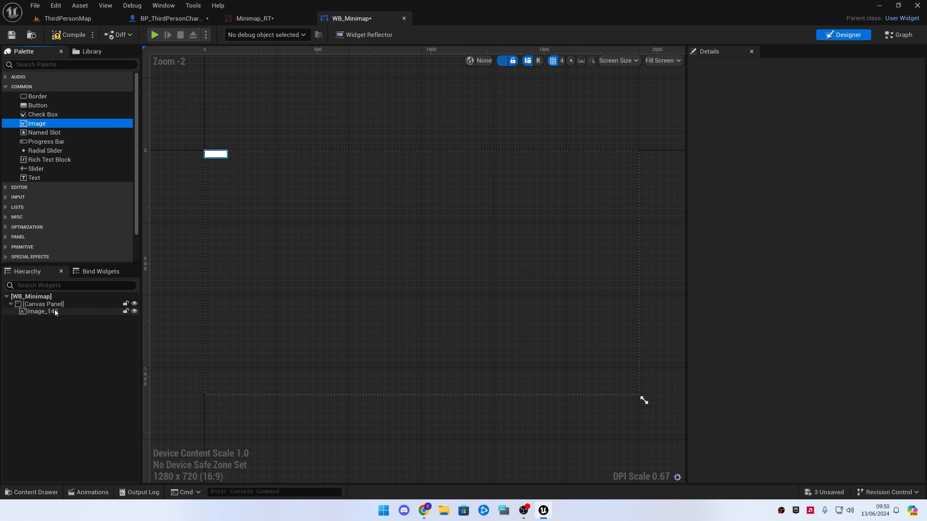
left_click(55, 311)
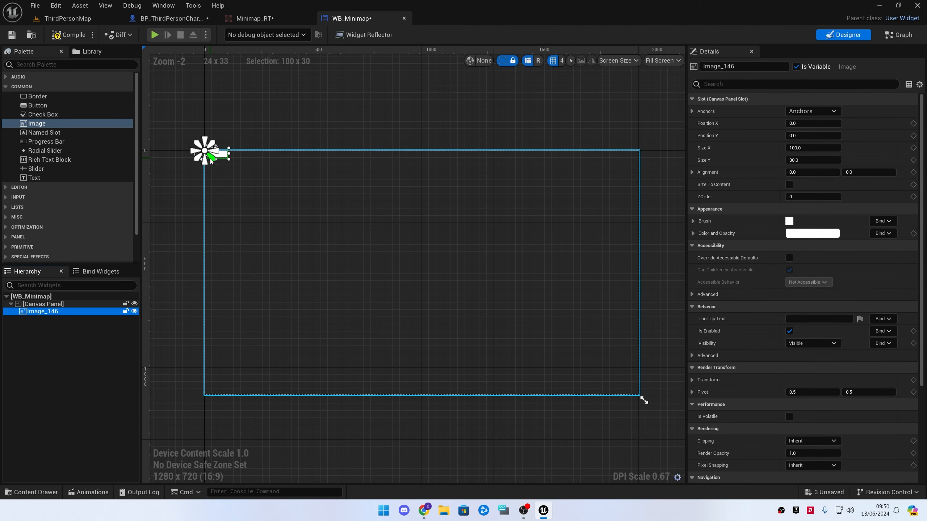
Move the image to the canvas's top-right corner, about X 1784 and Y 32, and set its Size X to 300
left_click_drag(222, 157, 628, 166)
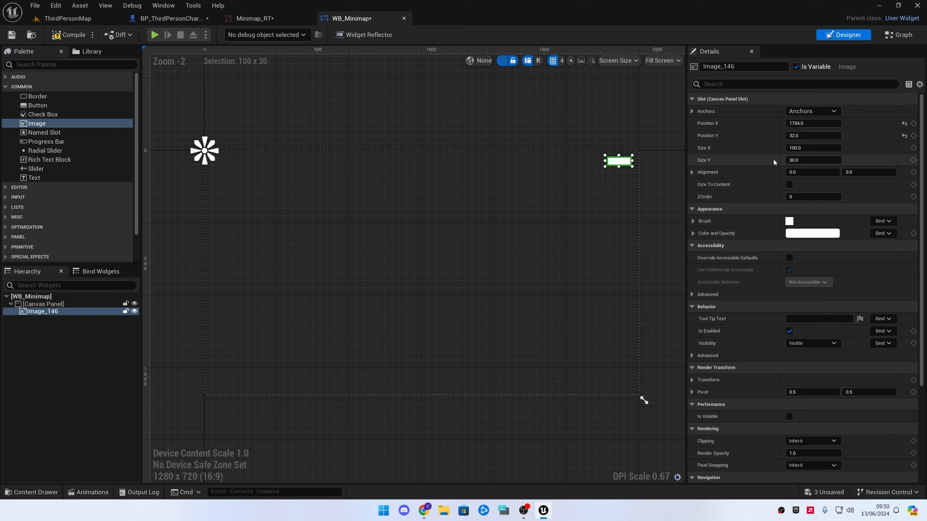
left_click(803, 148)
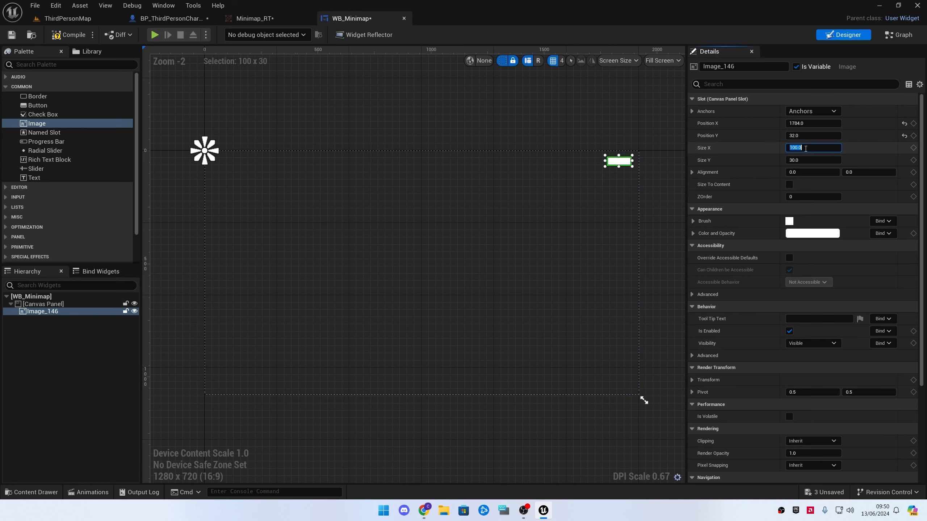
key("Tab")
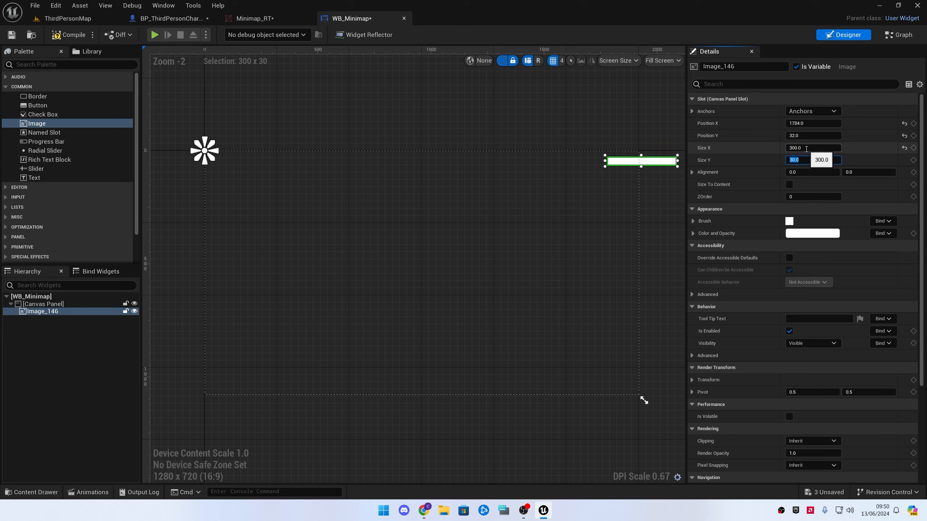
Set the image's Size Y to 300 and move it to about X 1584, Y 36
type("300")
key("Return")
left_click_drag(658, 182, 612, 184)
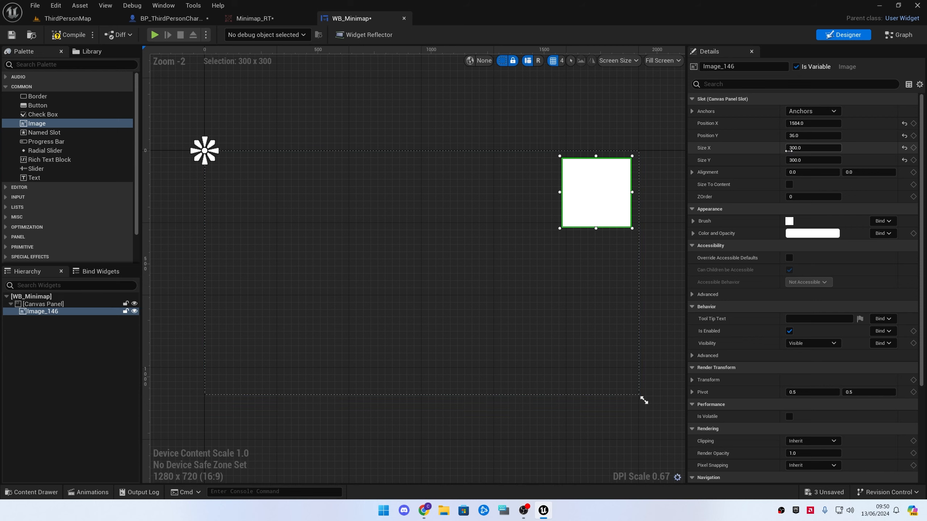
left_click(113, 333)
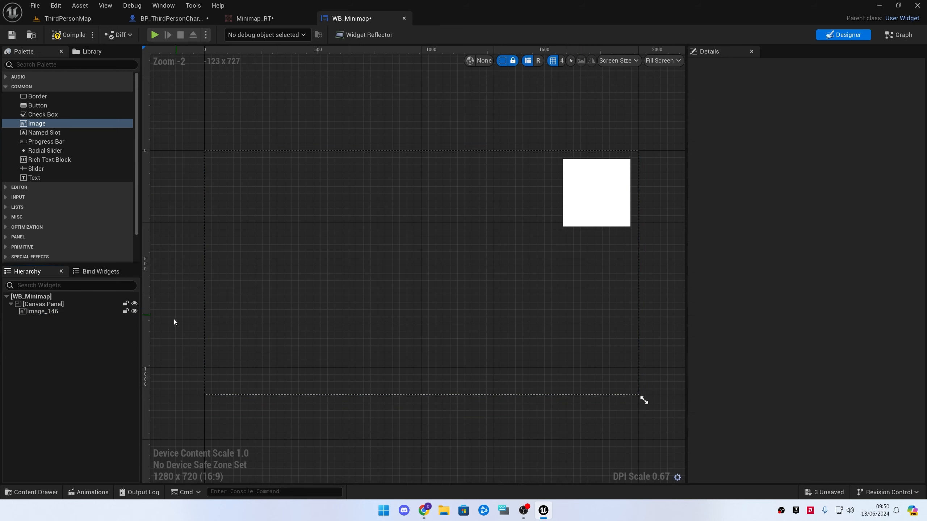
Anchor the image to the canvas's top-right corner and compile the widget
left_click(590, 186)
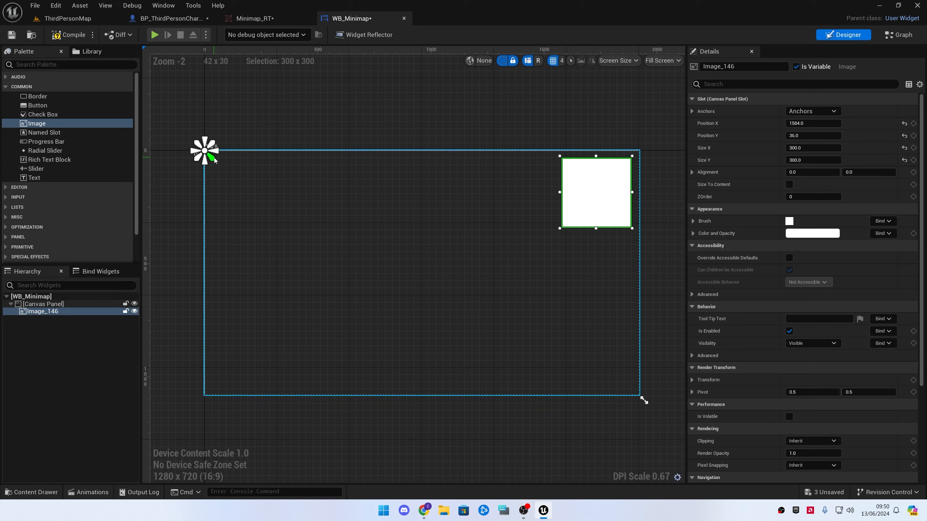
left_click_drag(215, 161, 641, 236)
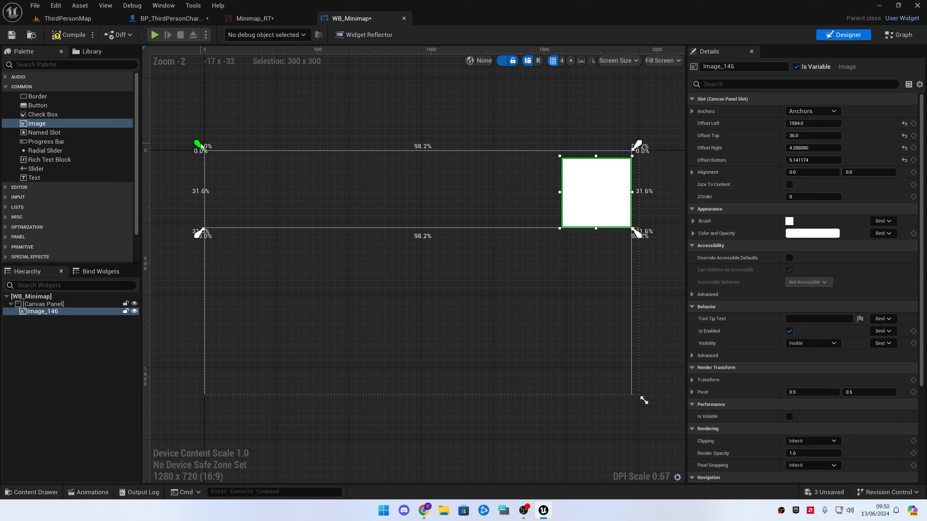
left_click_drag(201, 146, 557, 154)
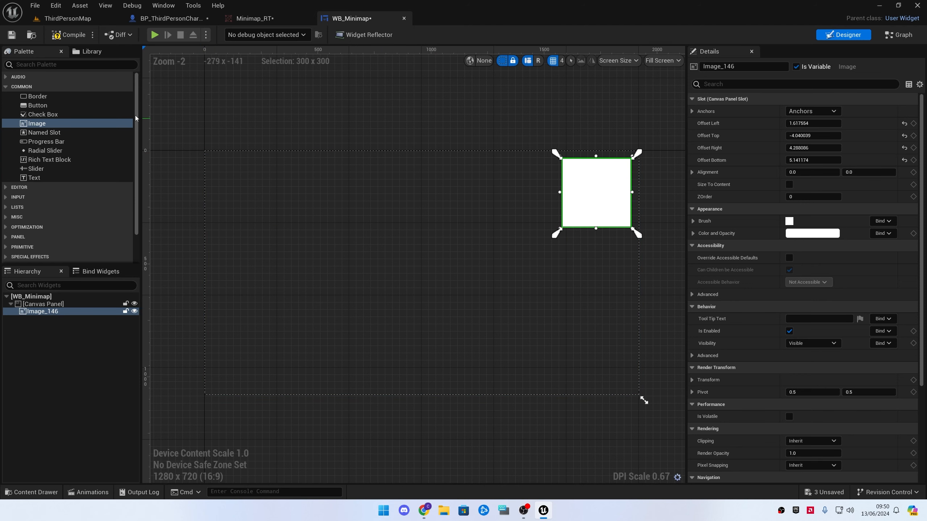
left_click(69, 35)
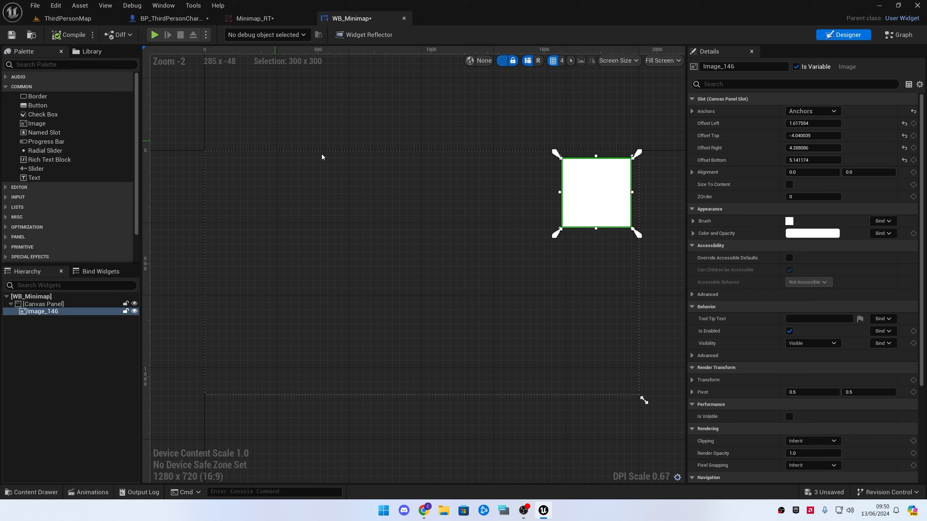
left_click(813, 112)
left_click(862, 134)
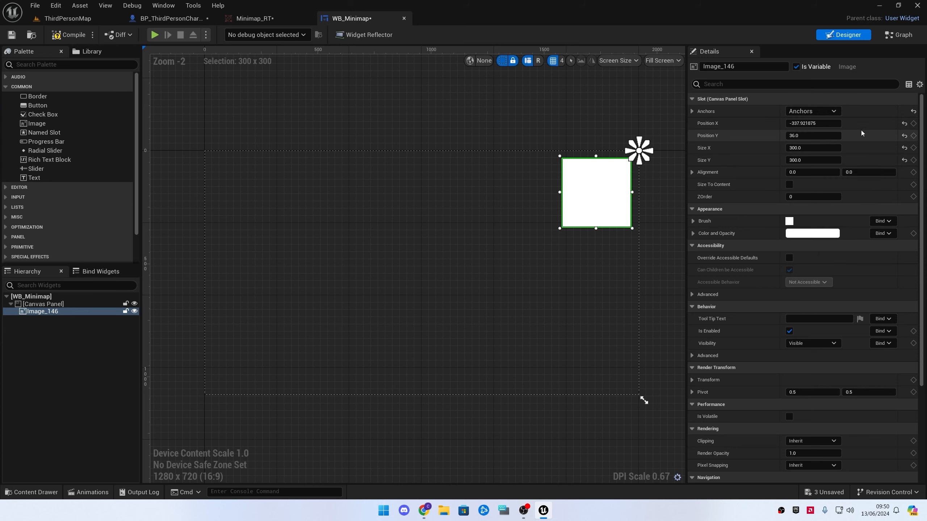
mouse_move(635, 157)
left_mouse_down()
mouse_move(602, 171)
mouse_move(553, 227)
mouse_move(647, 146)
mouse_move(640, 153)
left_mouse_up()
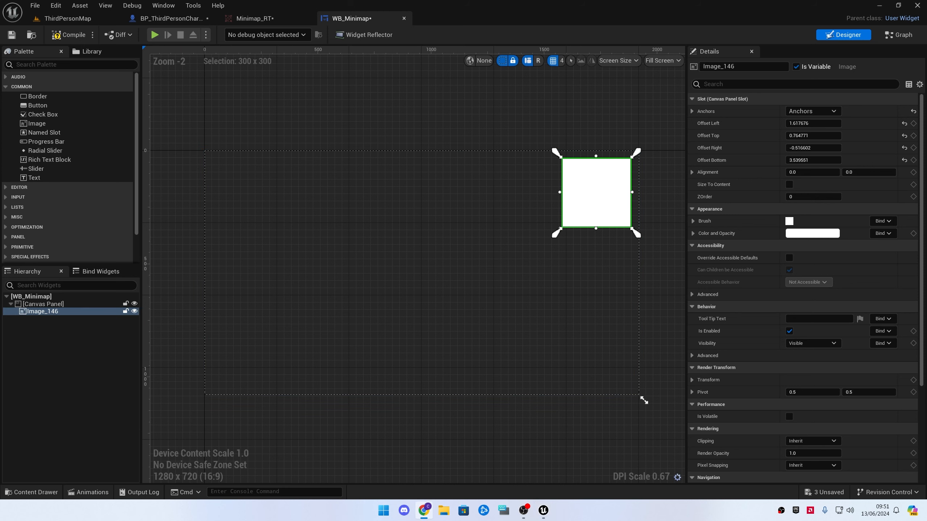
left_click(334, 482)
left_click(69, 35)
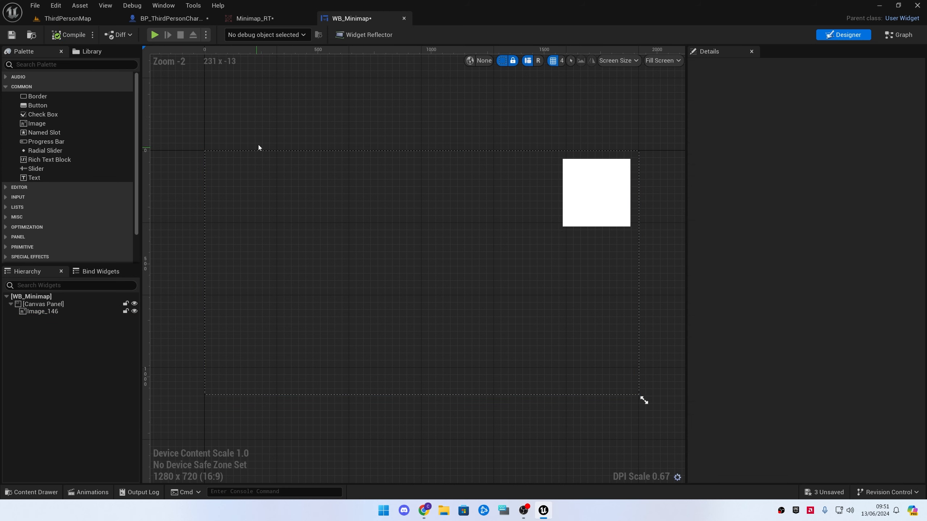
Set the image's brush to the M_Minimap_RT_Mat material
left_click(596, 192)
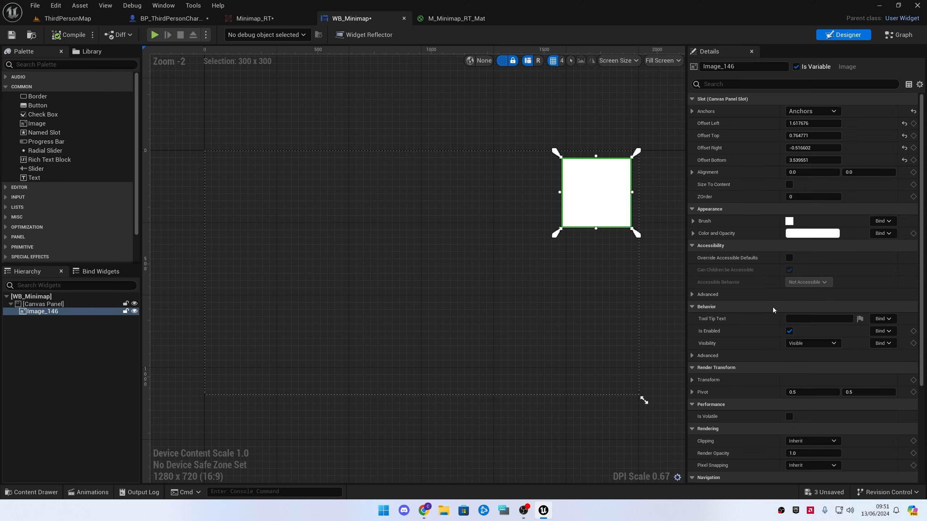
left_click(693, 222)
left_click(858, 235)
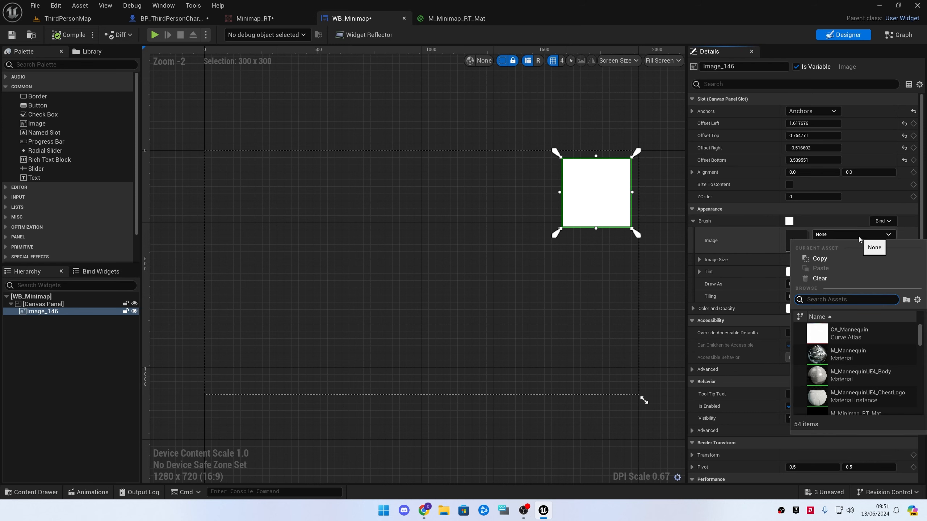
type("RT")
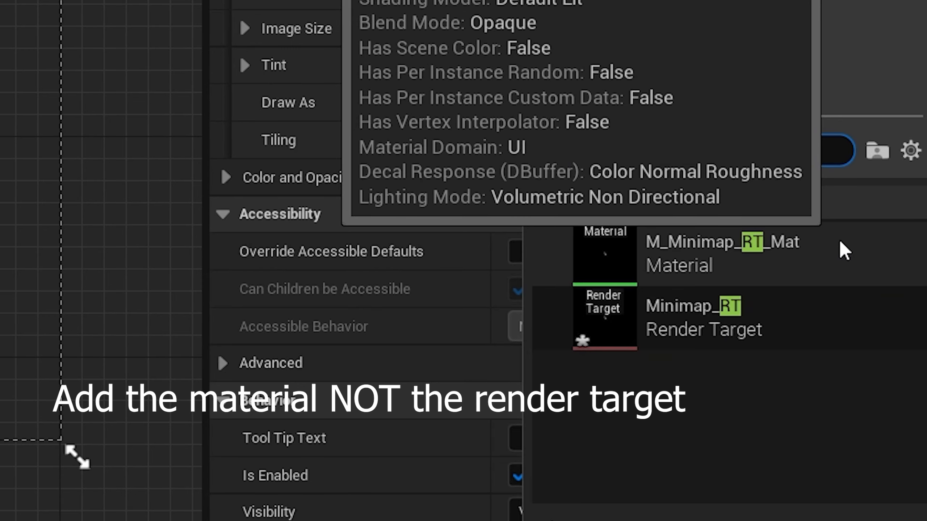
left_click(759, 347)
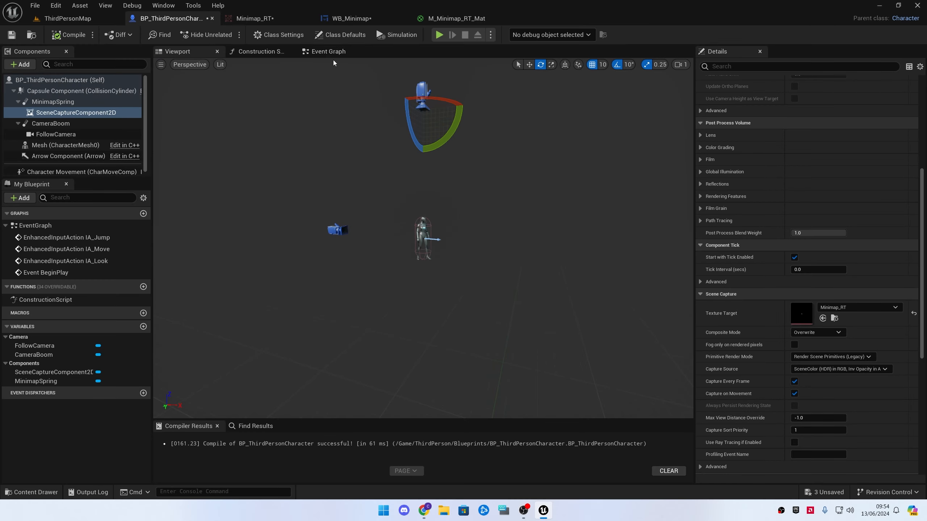
In BP_ThirdPersonCharacter's Event Graph, insert a Sequence node after Event BeginPlay
left_click(329, 51)
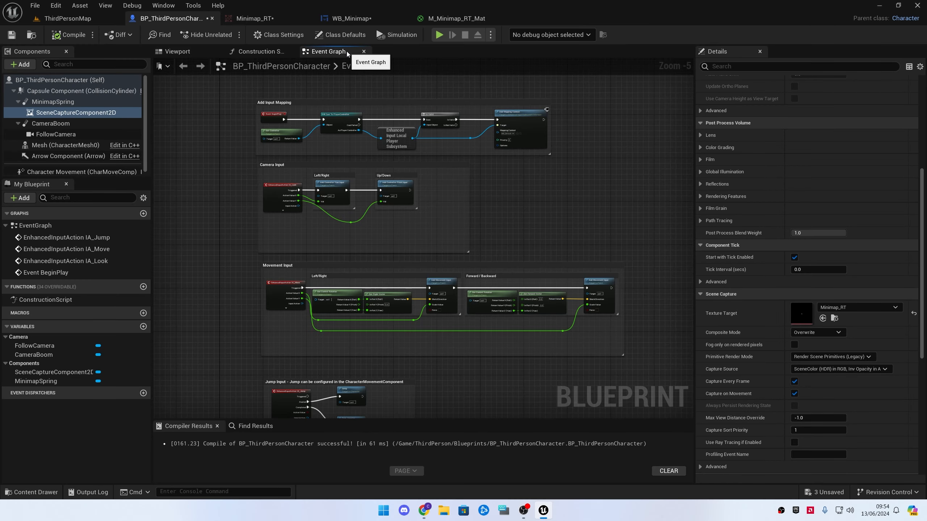
right_click_drag(287, 115, 328, 232)
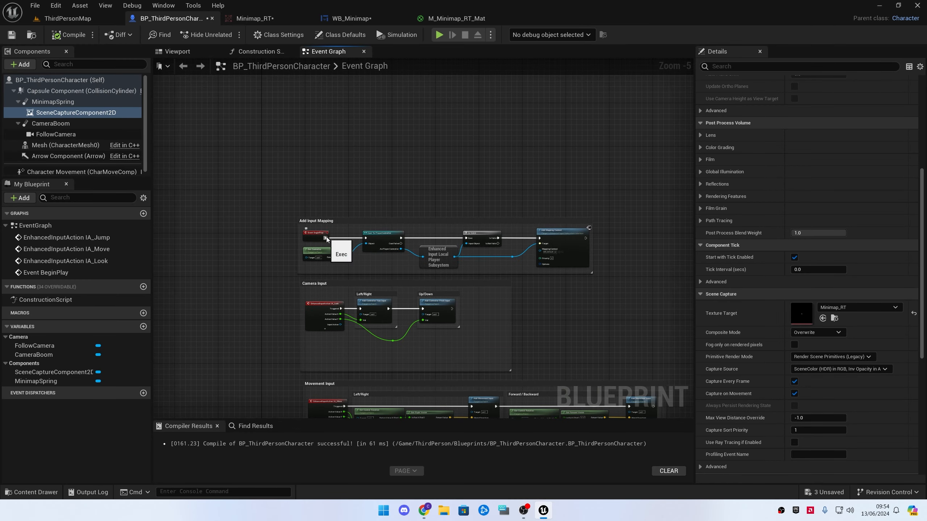
left_click_drag(326, 238, 409, 145)
type("SEQ")
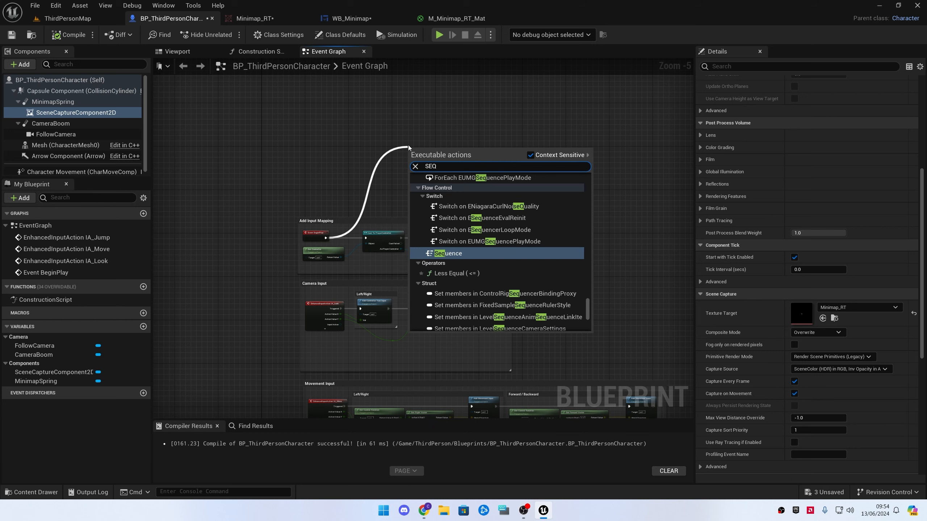
key("Return")
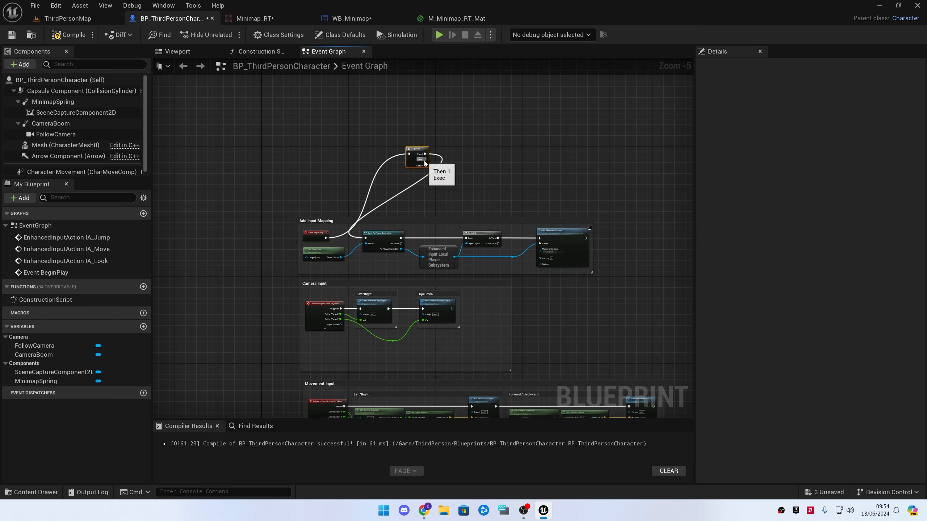
Add a Create Widget node connected to the Sequence node's free output
left_click_drag(412, 153, 422, 180)
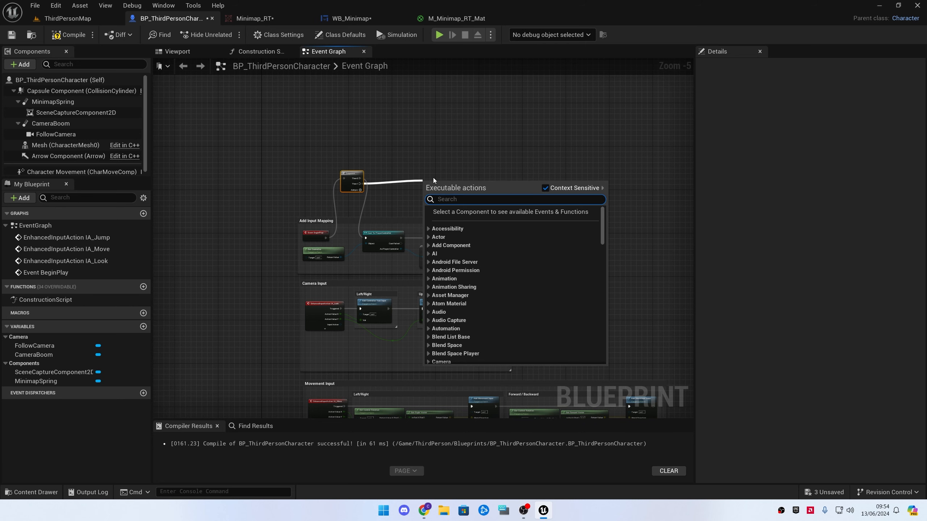
type("CREA")
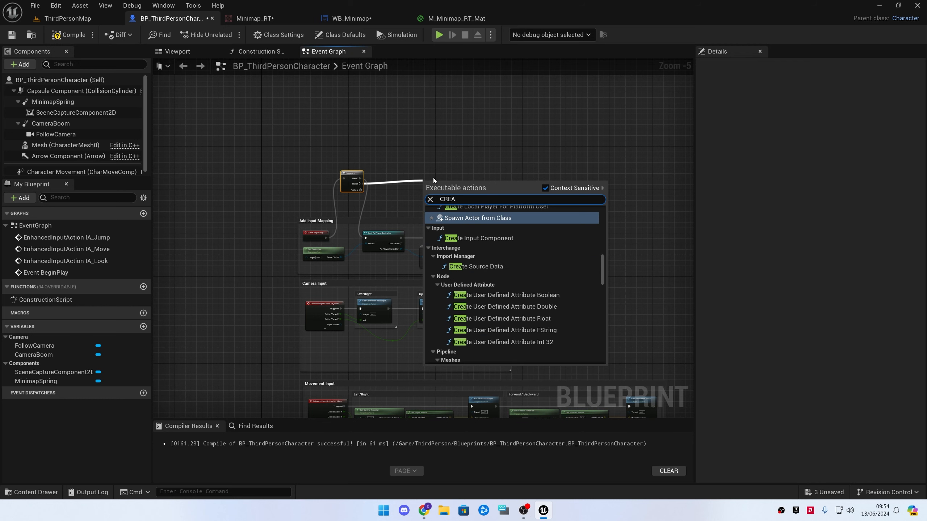
type("TE WID")
key("Return")
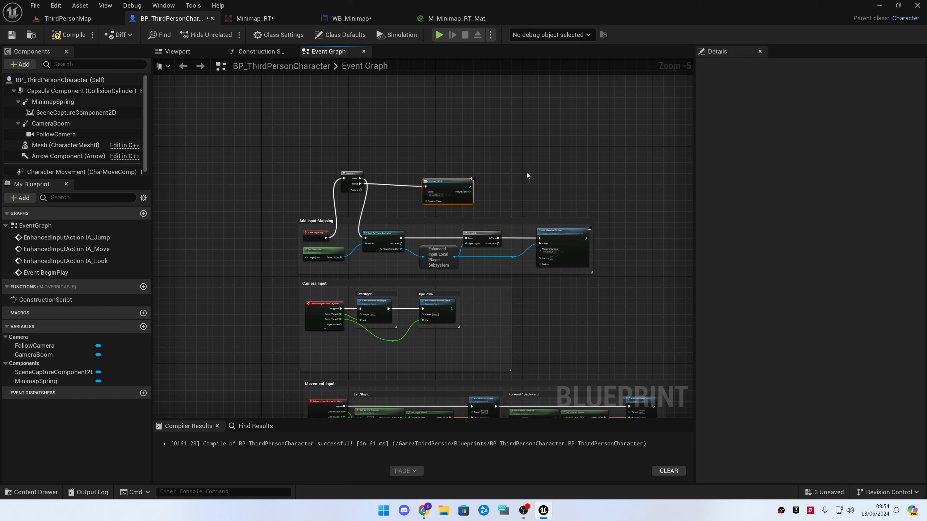
Set the Create Widget node's class to WB_Minimap
scroll(470, 178, "up", 3)
scroll(426, 200, "up", 2)
left_click(401, 208)
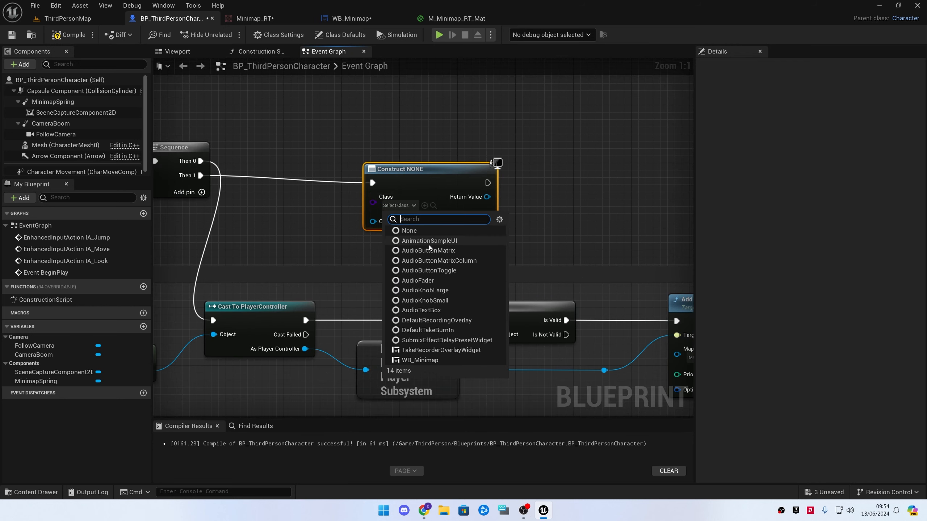
type("WB")
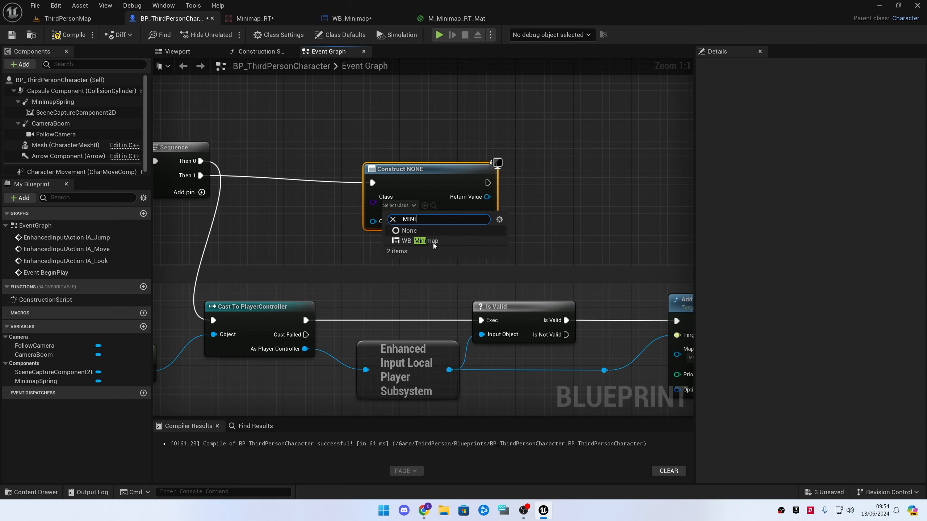
left_click(433, 244)
Connect a Get Player Controller node to the Create Widget node's Owning Player input
left_click_drag(372, 221, 277, 239)
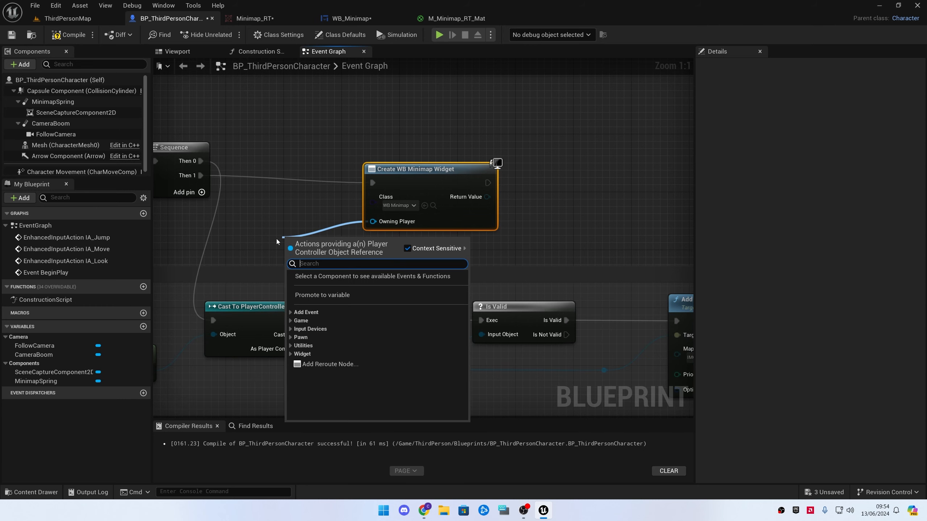
type("GET PLAYER CONT")
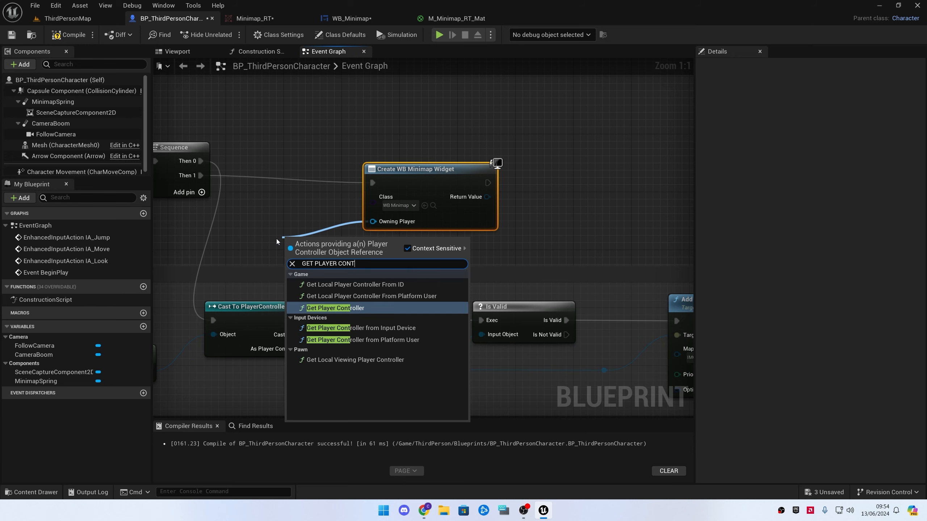
type("ROLLER")
key("Return")
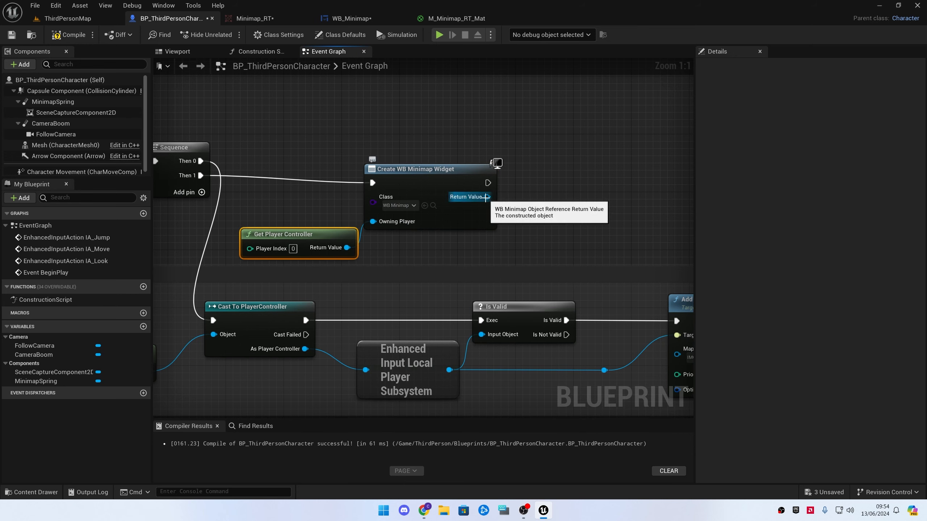
Add an Add to Viewport node fed by the created widget's return value
left_click_drag(485, 197, 539, 197)
type("ADD")
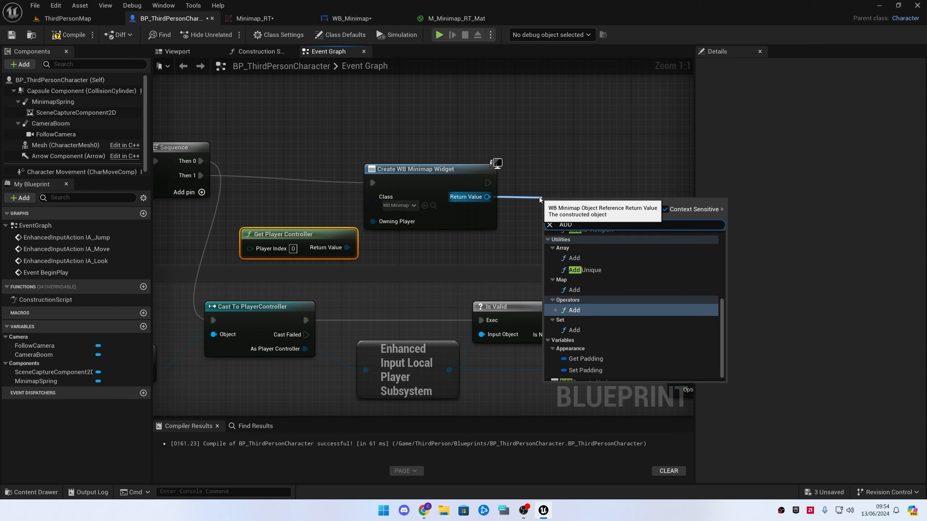
type(" TO VIEW")
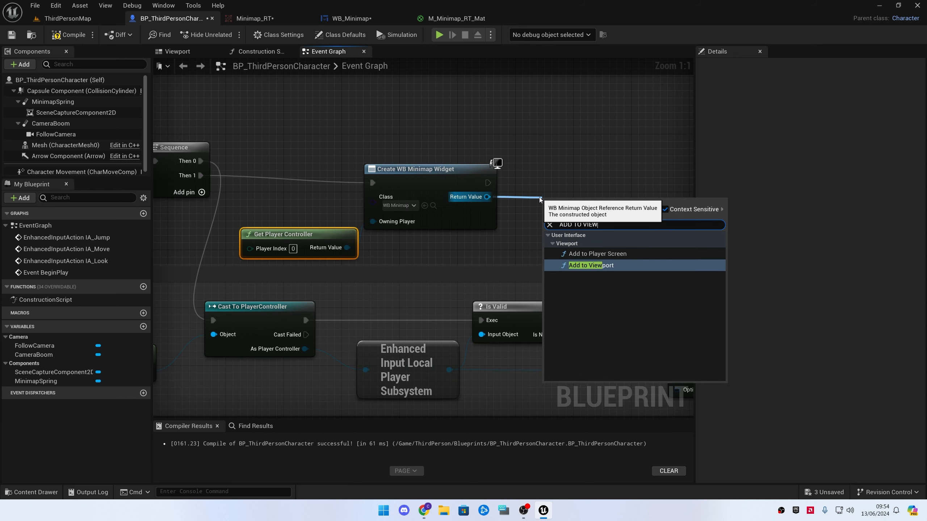
key("Return")
Straighten the connection between Get Player Controller and the Create Widget node
left_click_drag(664, 226, 344, 199)
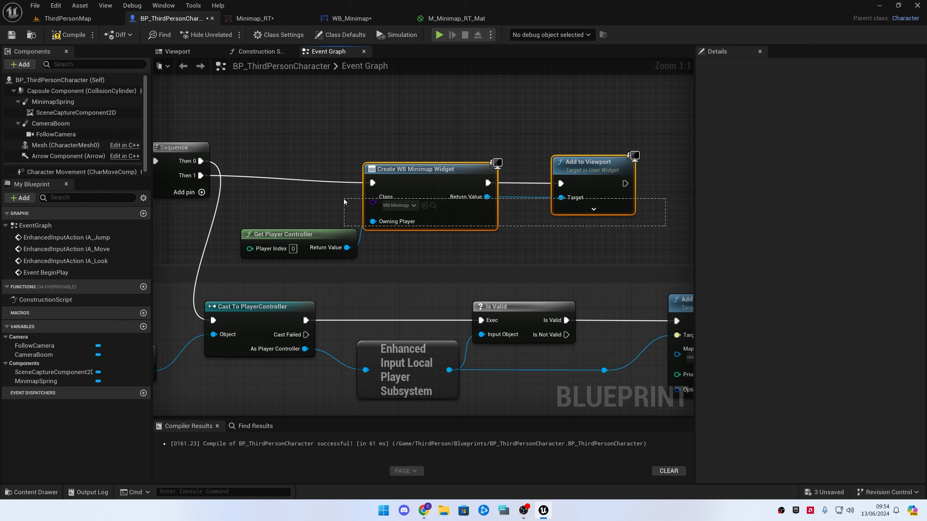
left_click(331, 255, "ctrl")
key("q")
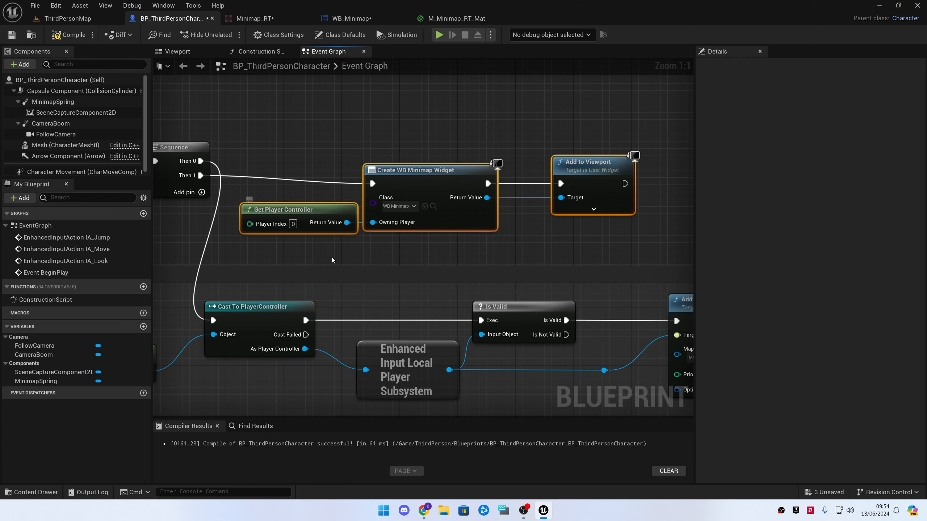
left_click(389, 255)
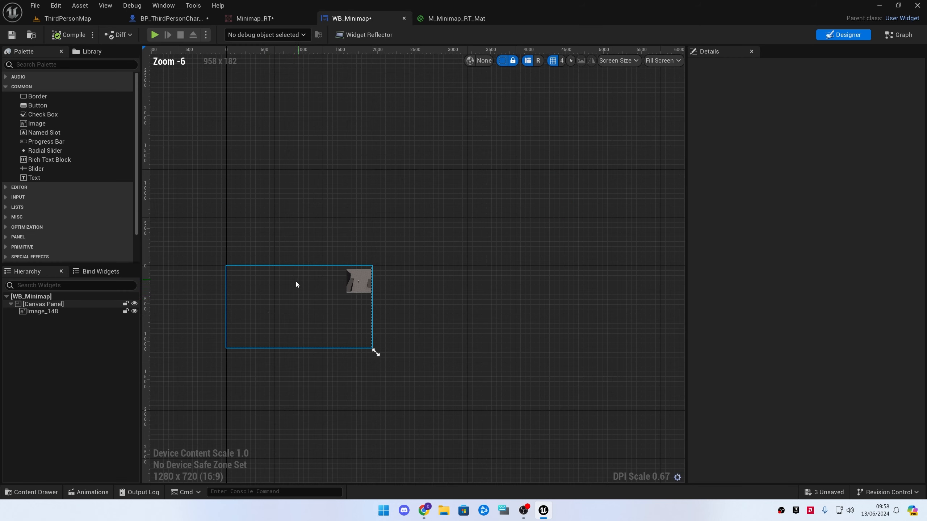
In WB_Minimap, duplicate the minimap image widget
scroll(295, 284, "up", 3)
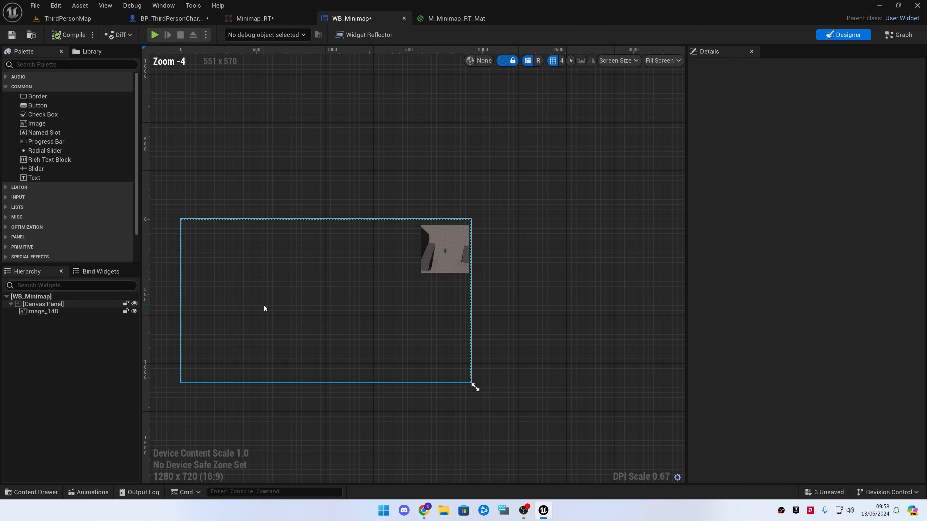
left_click(62, 311)
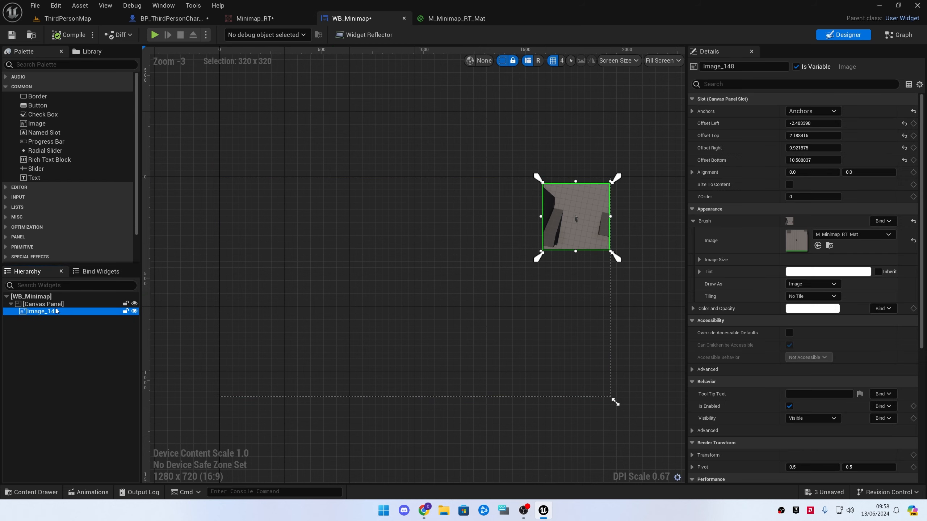
left_click(62, 304)
left_click(65, 311)
left_click(64, 304)
left_click(65, 312)
key("ctrl+d")
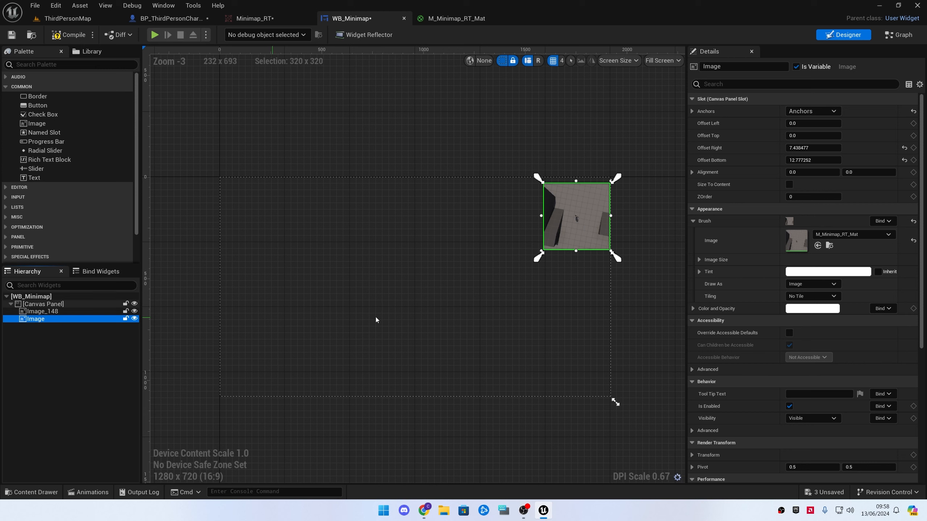
Try other brush materials on the duplicated minimap image, then reset its brush image to none
left_click(855, 236)
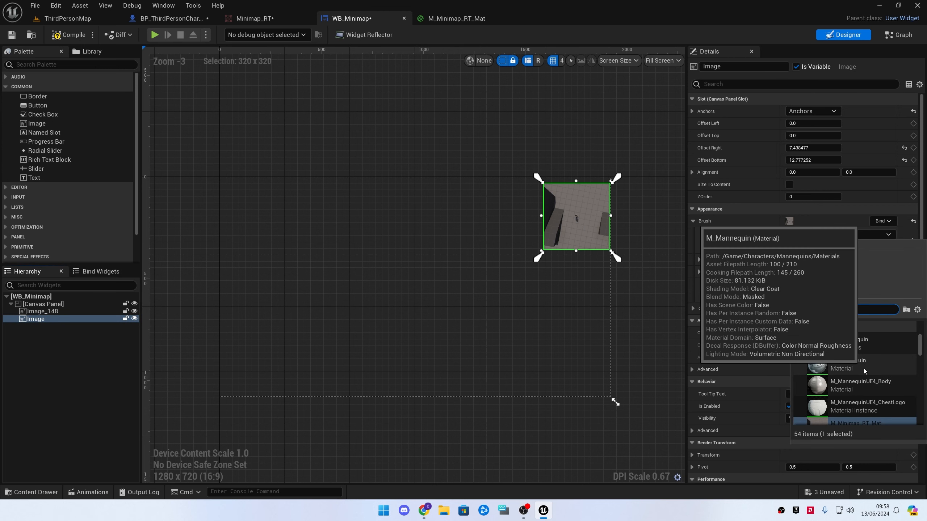
left_click(867, 404)
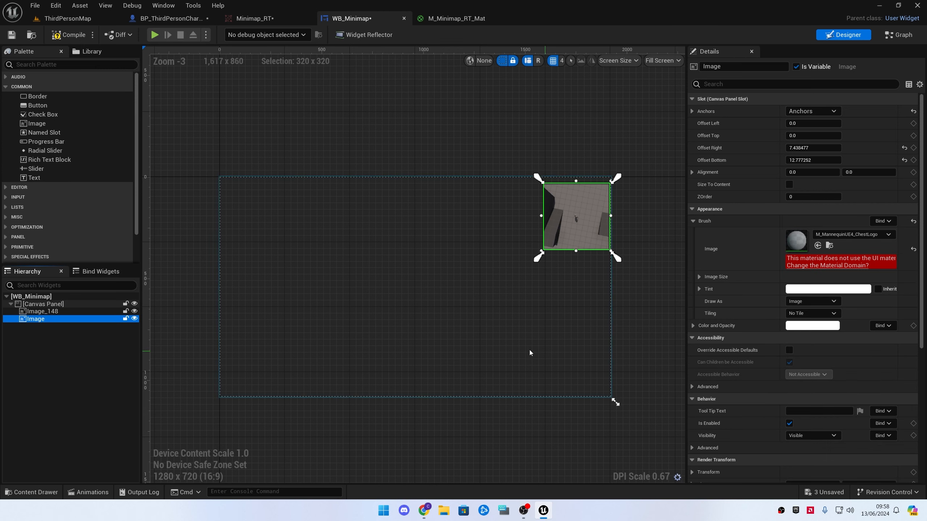
left_click(869, 236)
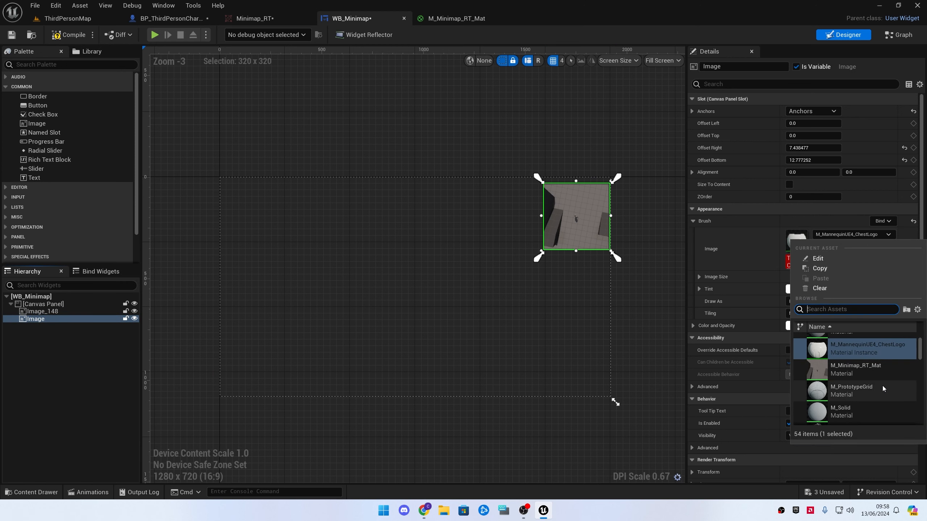
left_click(868, 396)
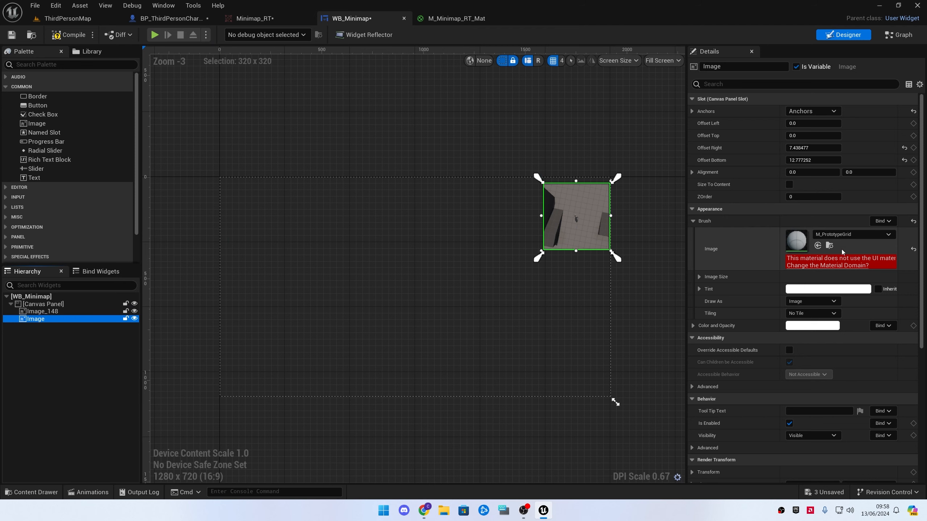
left_click(913, 249)
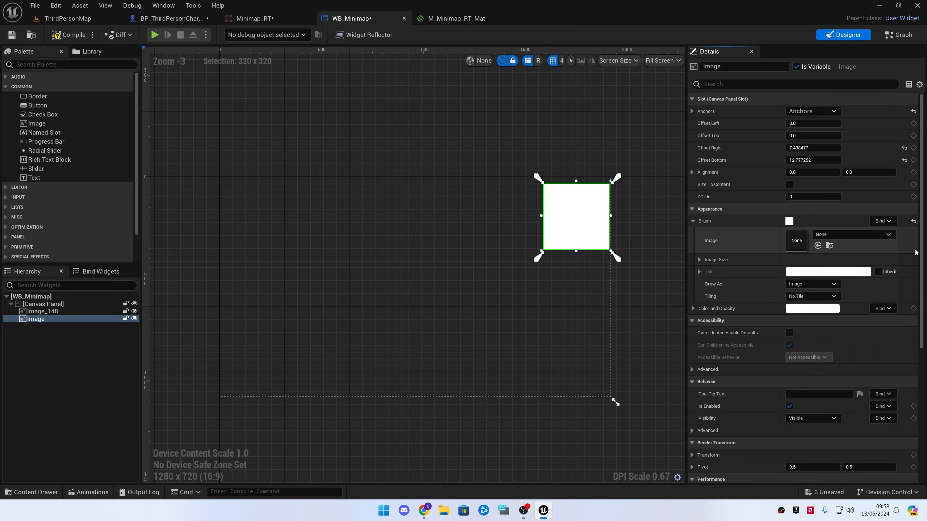
Reorder the hierarchy so the plain duplicated image sits above Image_148, behind the minimap
left_click(81, 313)
left_click_drag(81, 313, 76, 317)
left_click(78, 309)
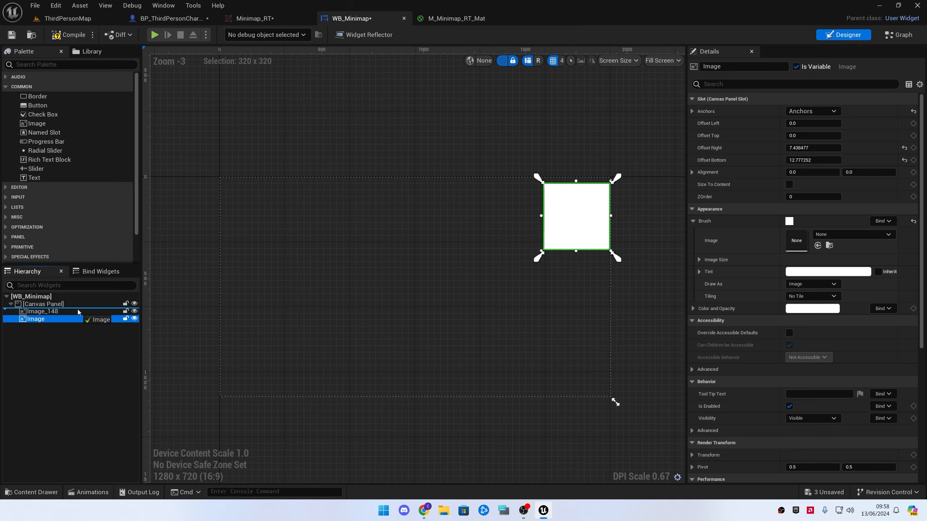
left_click(662, 227)
left_click(610, 220)
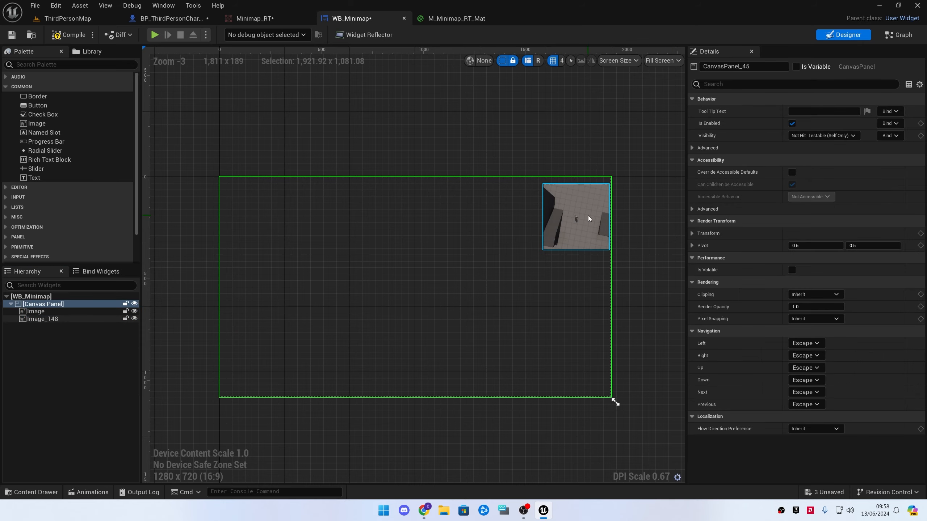
Enlarge the plain white image slightly beyond the minimap image on all sides to form a border
left_click(588, 216)
scroll(610, 222, "up", 7)
scroll(532, 191, "up", 4)
scroll(529, 191, "down", 2)
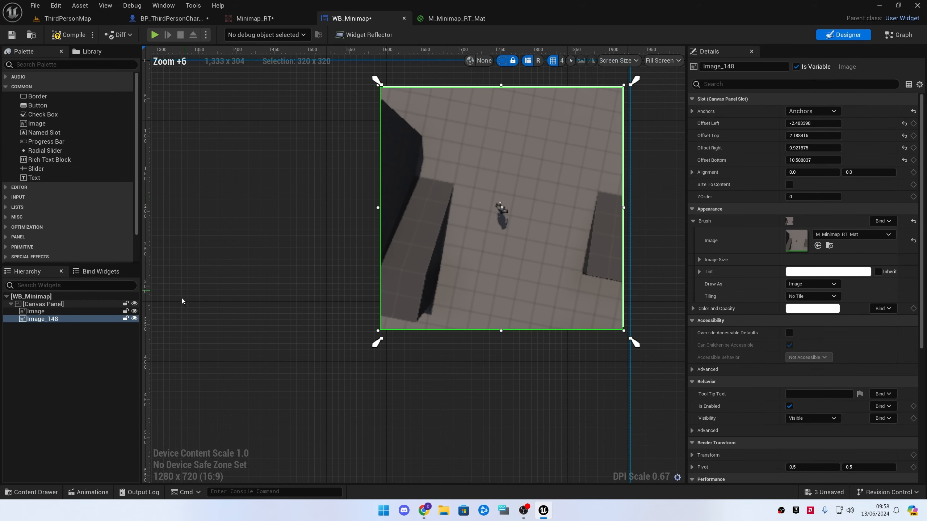
left_click(61, 312)
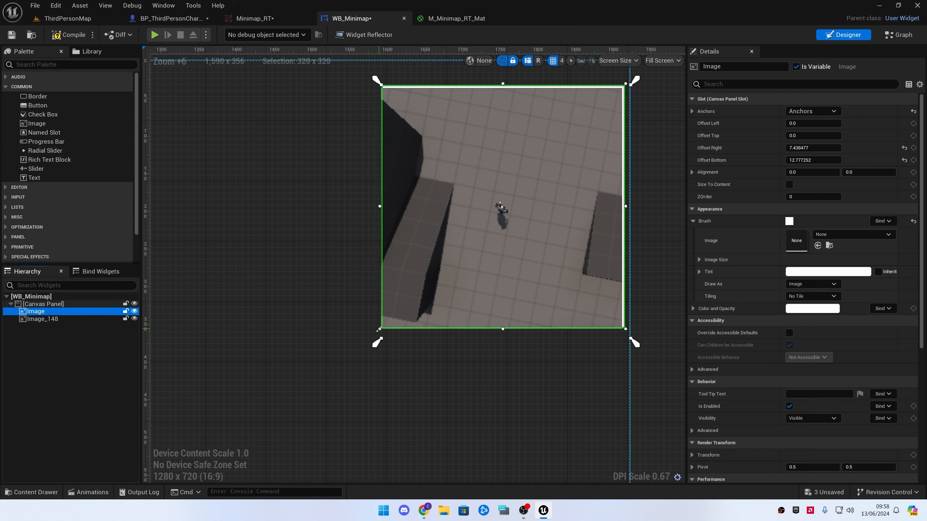
left_click_drag(378, 330, 374, 335)
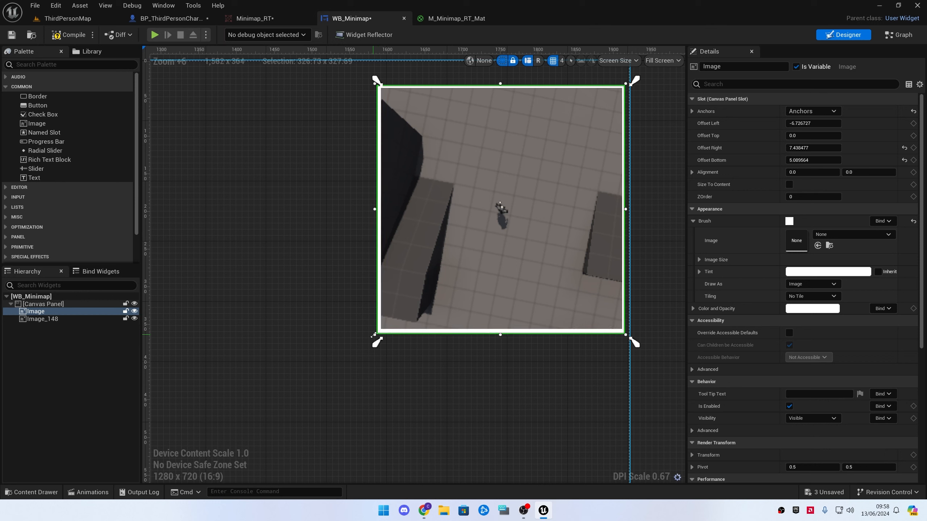
left_click_drag(625, 83, 628, 80)
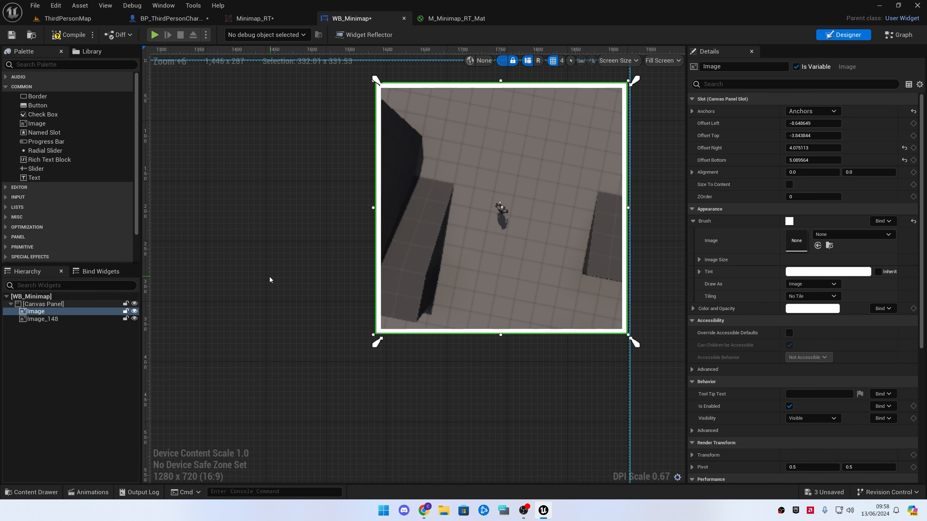
left_click(247, 244)
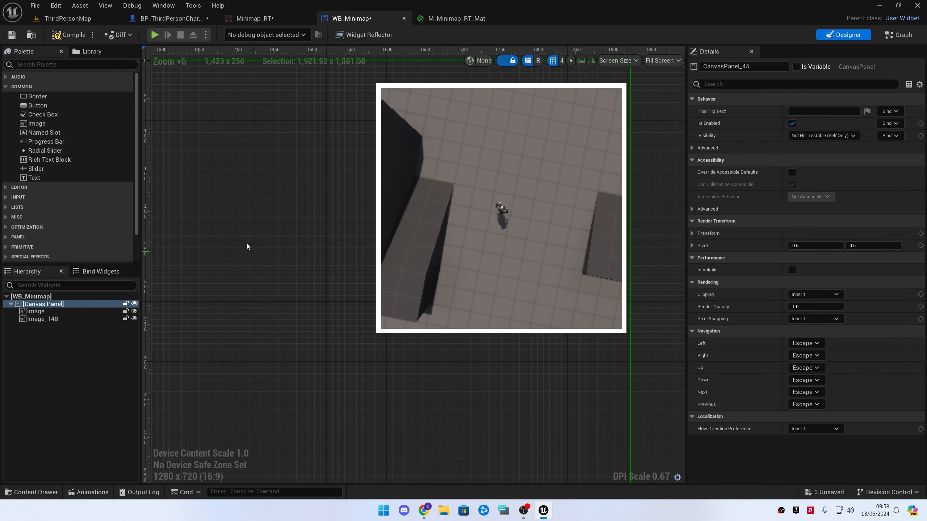
Play the game and walk the character around to test the minimap
left_click(154, 35)
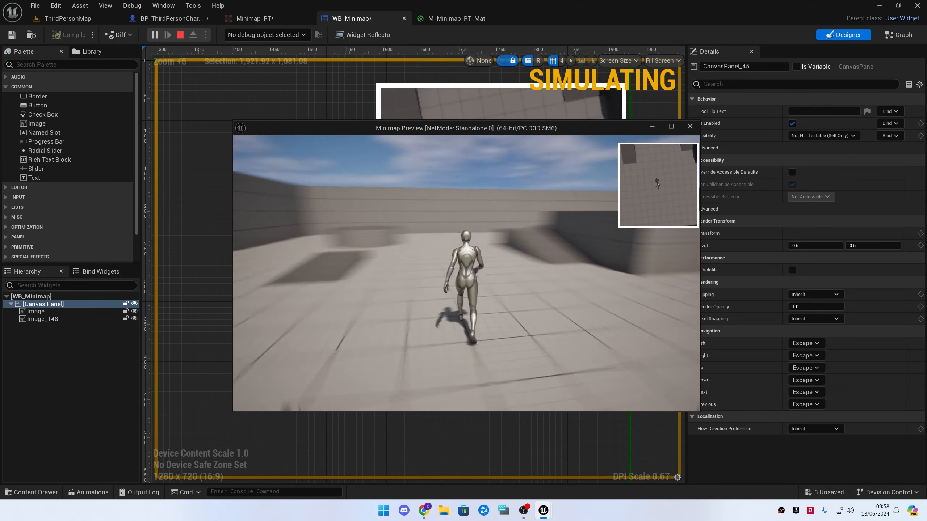
key("w")
key("a")
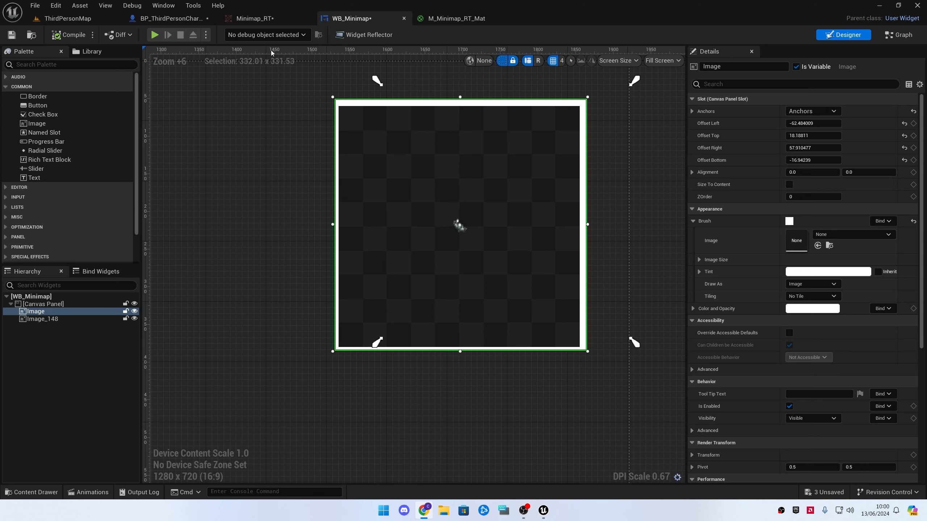
In BP_ThirdPersonCharacter, turn off Inherit Pitch, Inherit Yaw and Inherit Roll on the MinimapSpring arm
left_click(142, 17)
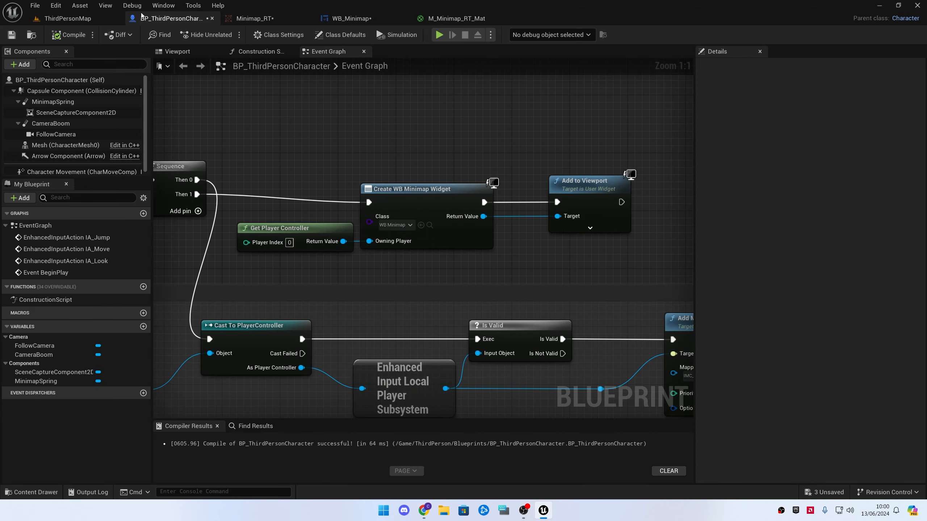
scroll(239, 266, "down", 2)
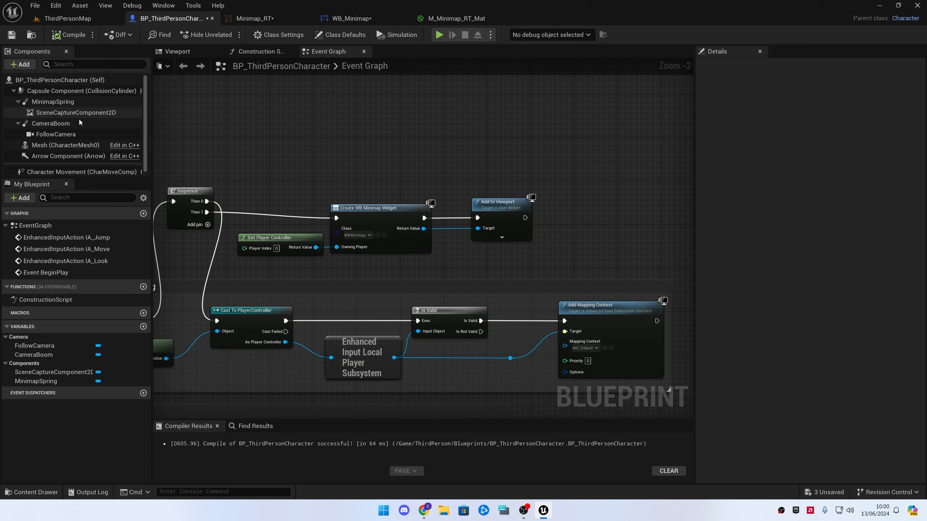
left_click(73, 102)
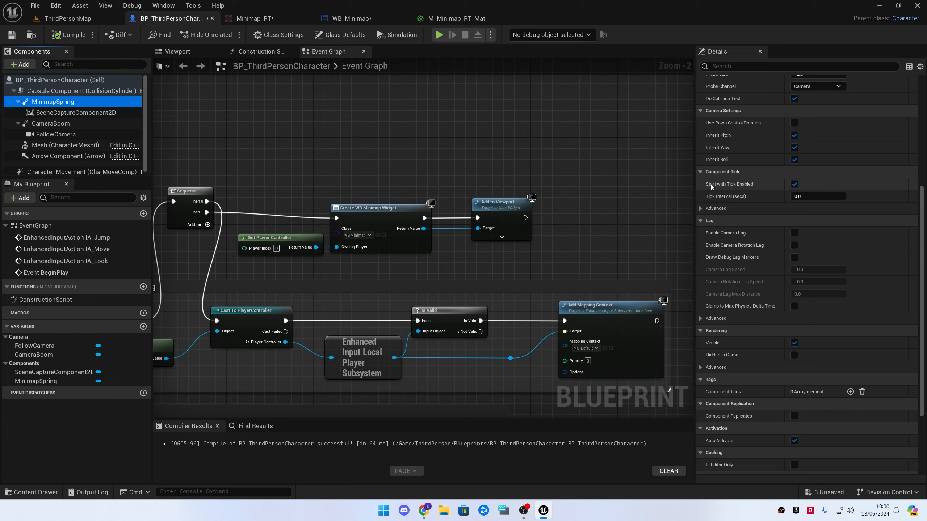
scroll(744, 177, "up", 1)
left_click(794, 149)
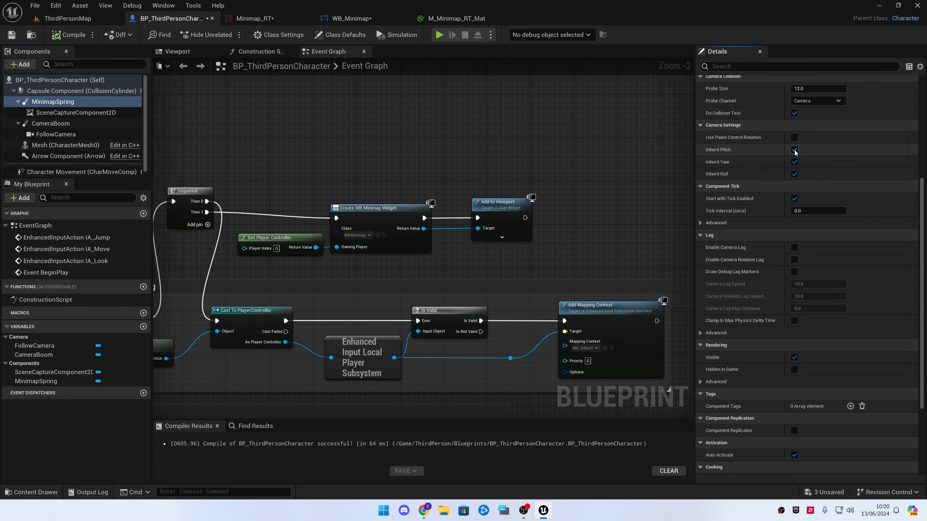
left_click(795, 162)
left_click(795, 174)
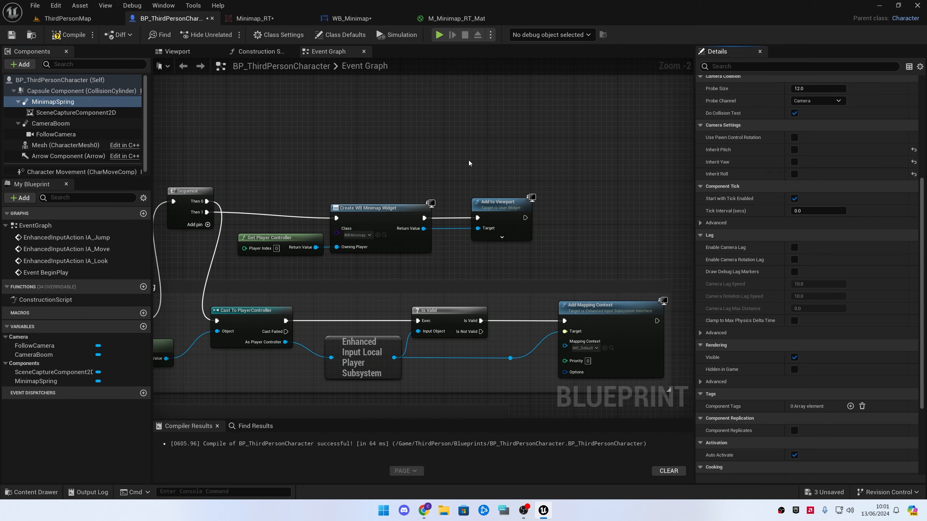
Play the game, move the character around to check the minimap rotation, and stop
left_click(440, 34)
key("w")
key("d")
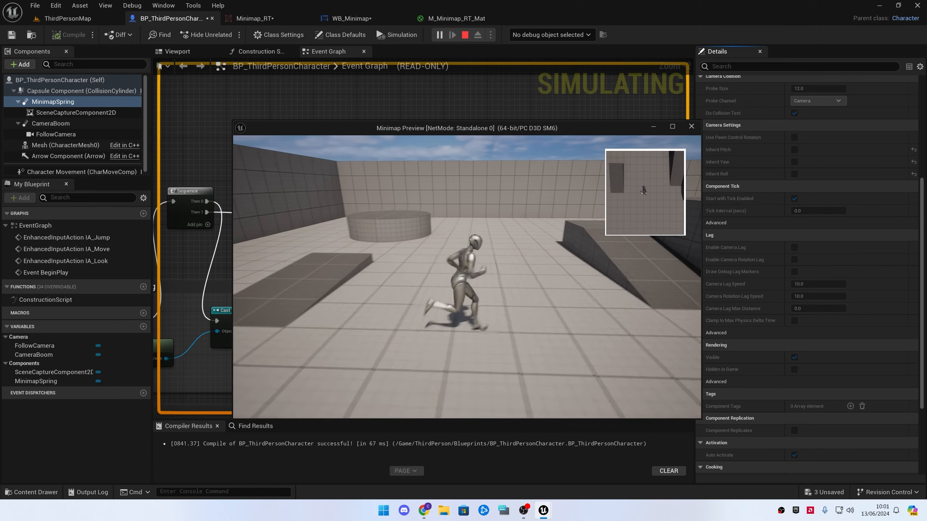
key("a")
key("d")
key("w")
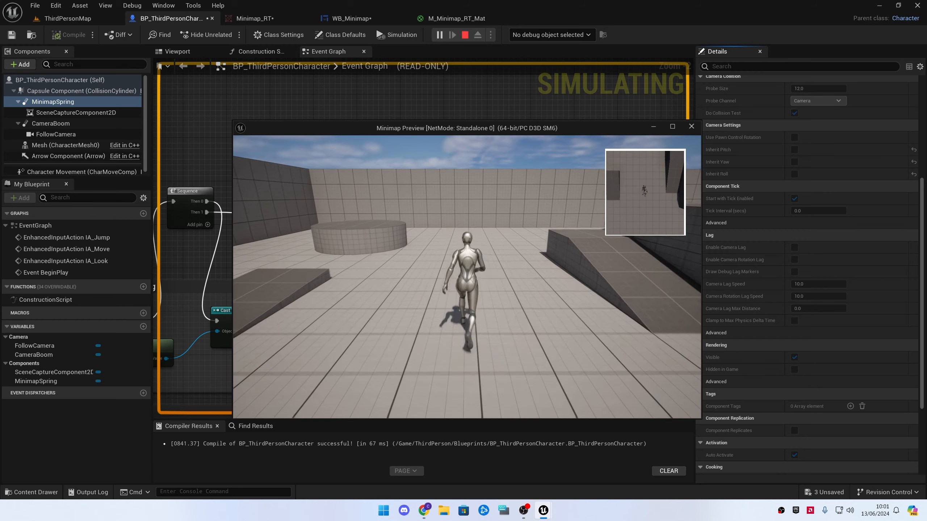
key("d")
key("w")
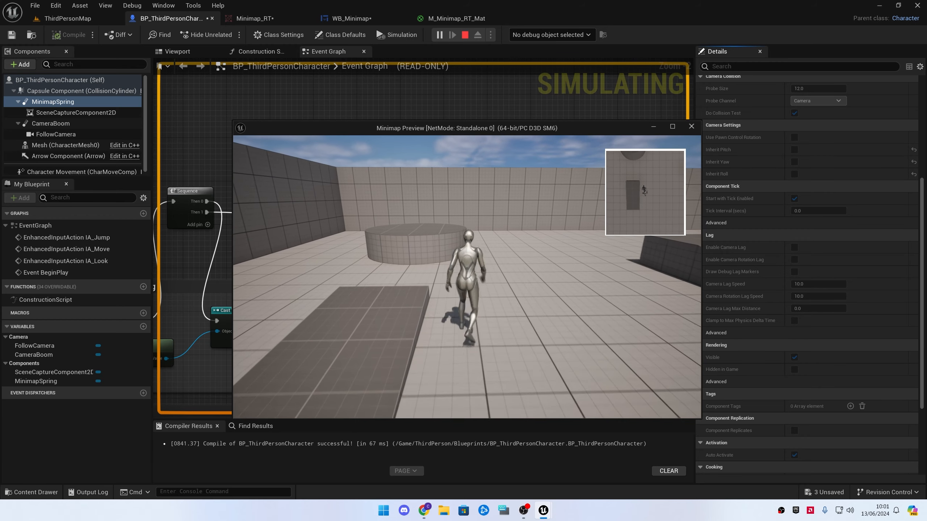
key("Escape")
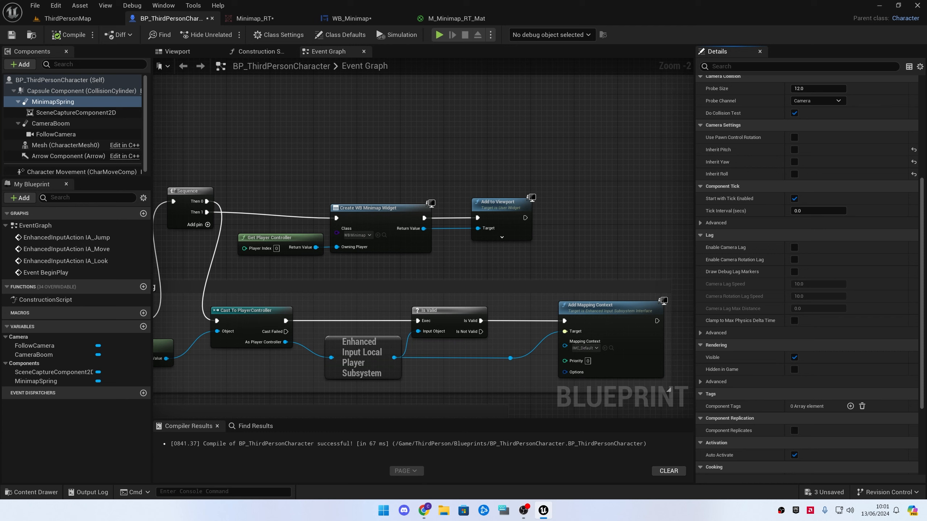
Set the SceneCaptureComponent2D's Projection Type to Orthographic and compile the blueprint
left_click(73, 113)
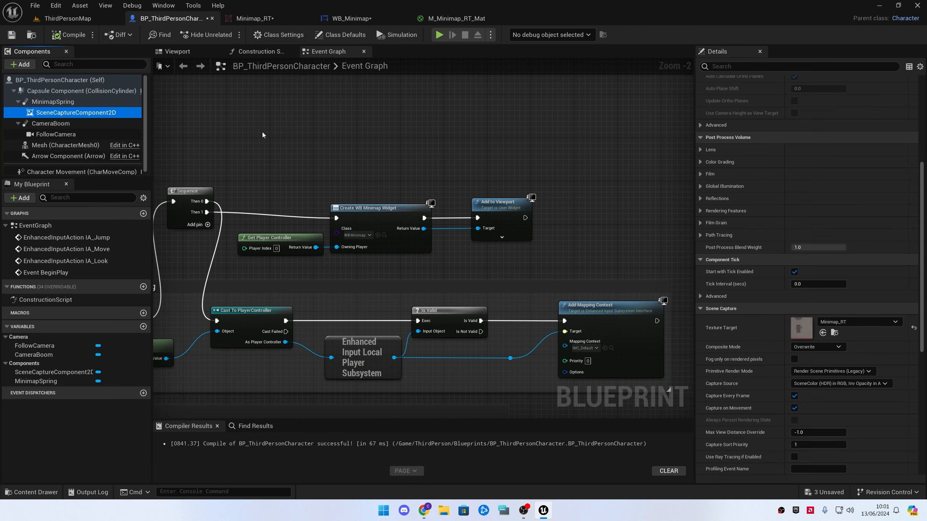
scroll(777, 210, "up", 1)
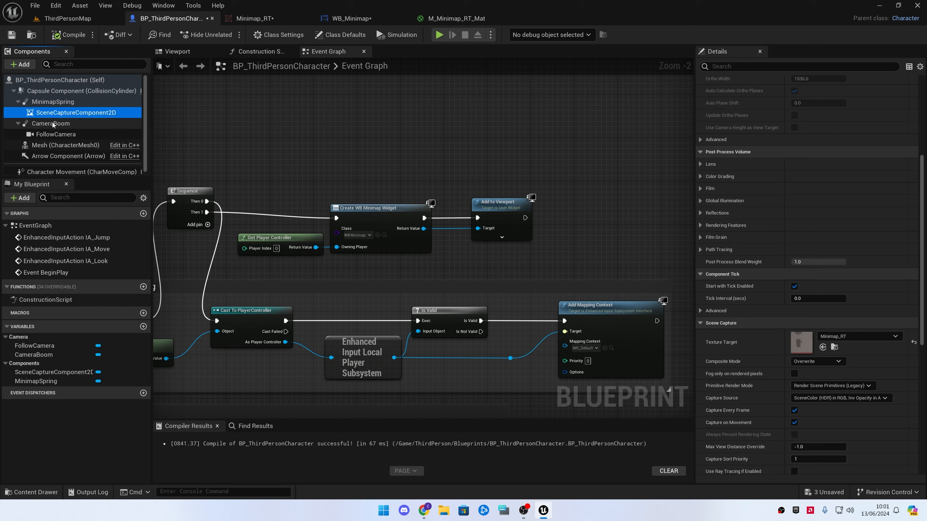
scroll(762, 211, "up", 5)
left_click(817, 199)
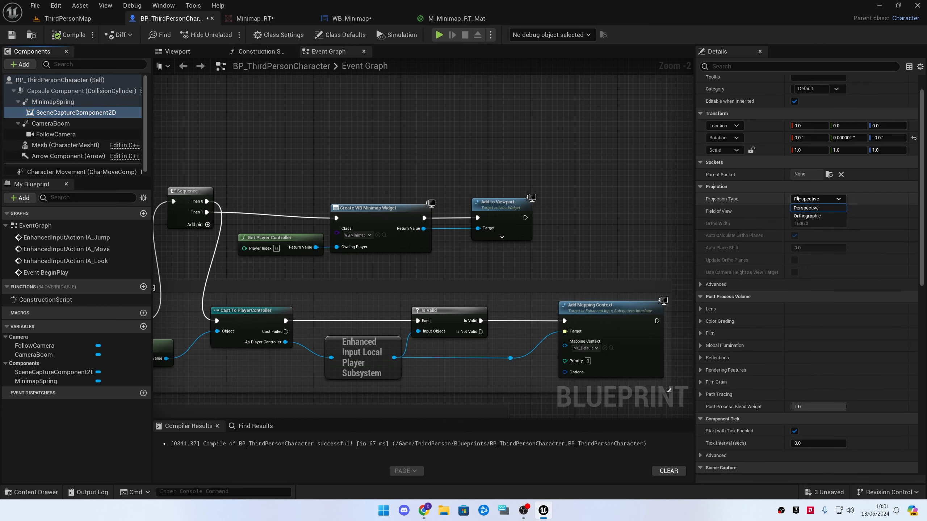
left_click(807, 215)
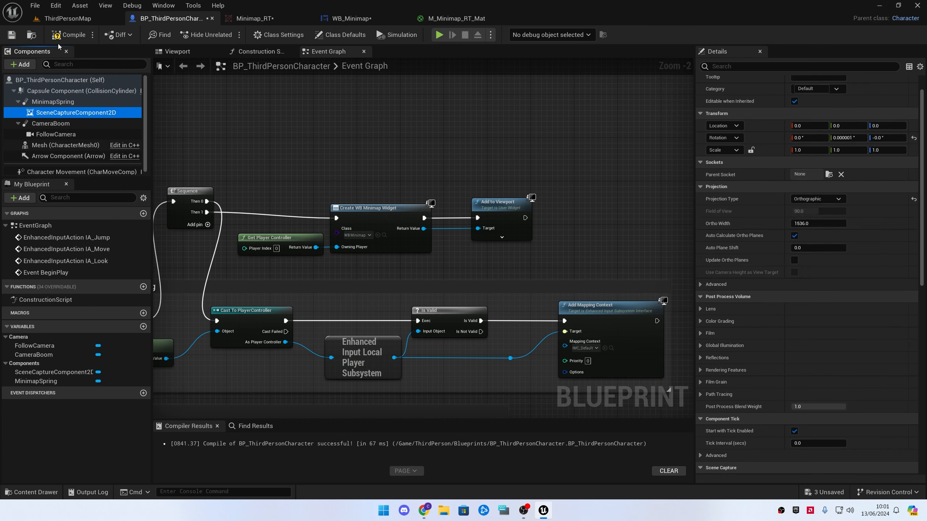
left_click(65, 35)
Play the game, move the character to check the orthographic minimap, and stop
left_click(440, 35)
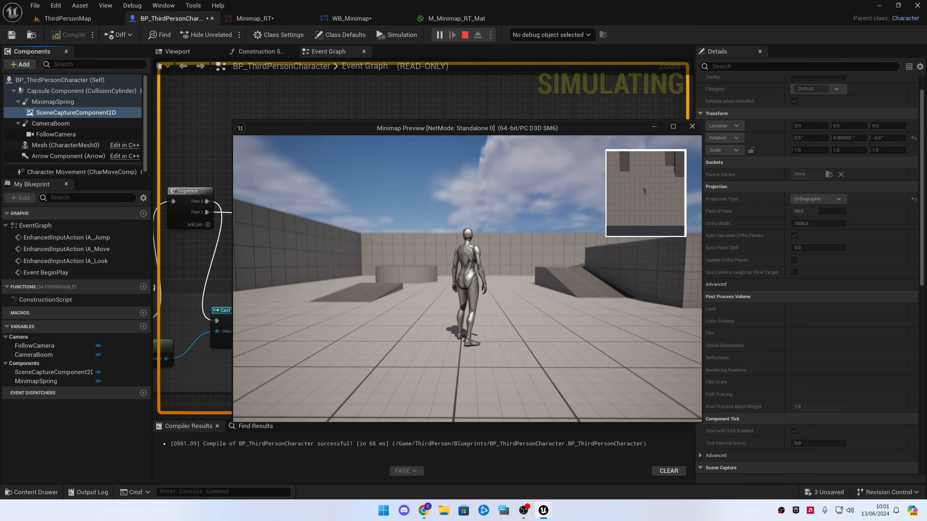
key("w")
key("a")
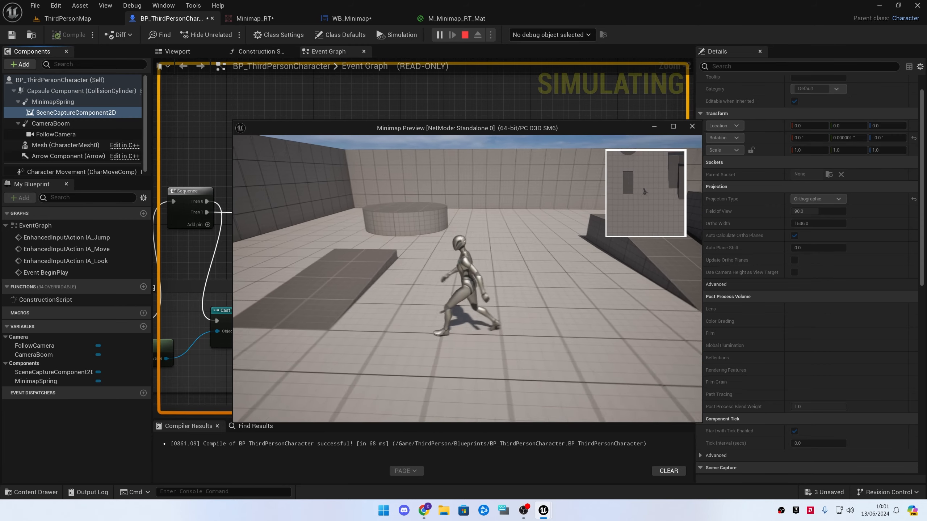
key("d")
key("w")
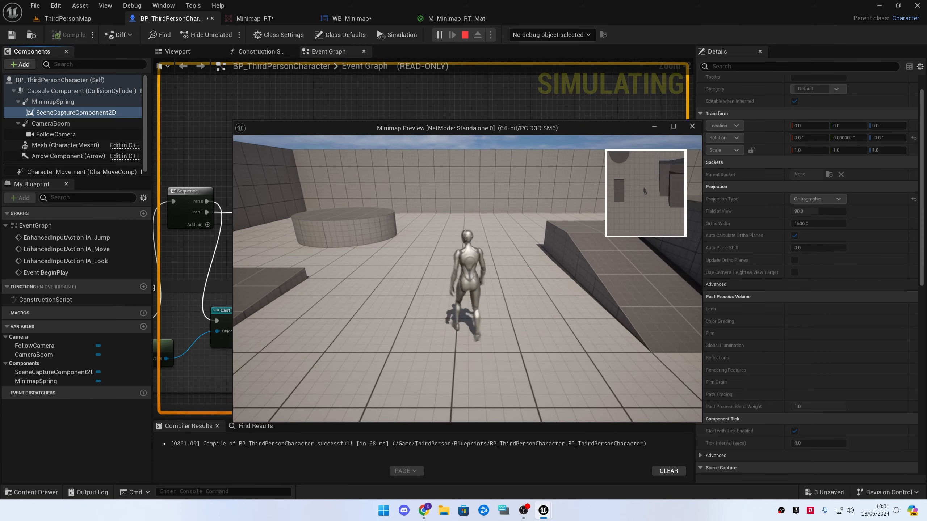
key("d")
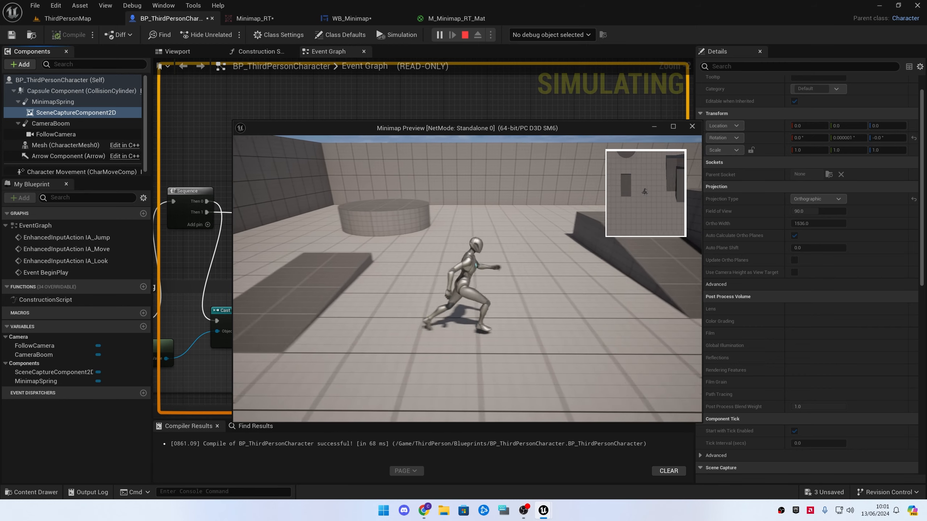
key("Escape")
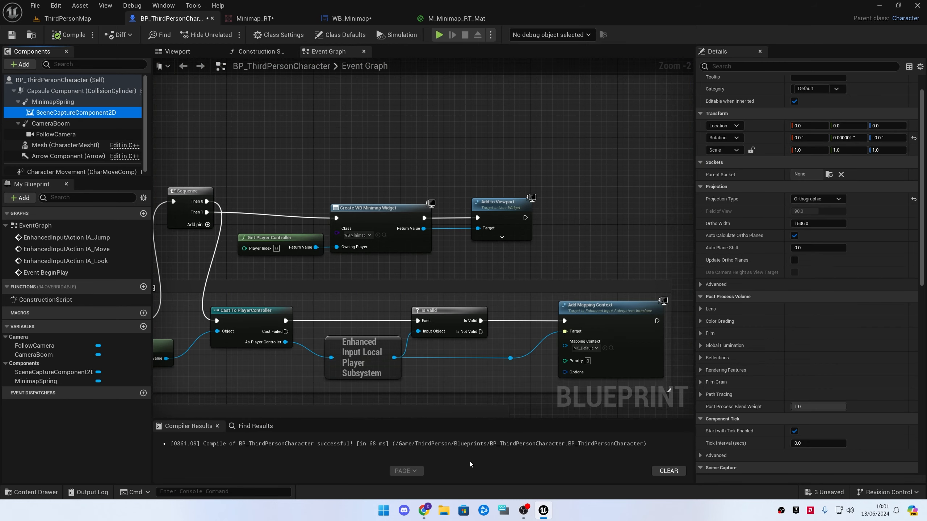
Import the 1838009 PNG image from the Downloads folder into the project's Content folder
key("ctrl+space")
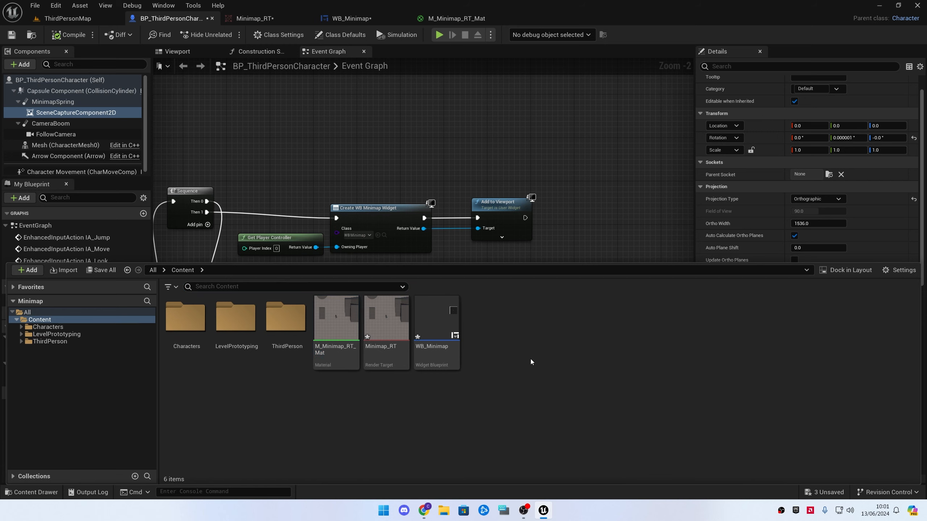
right_click(530, 359)
left_click(589, 165)
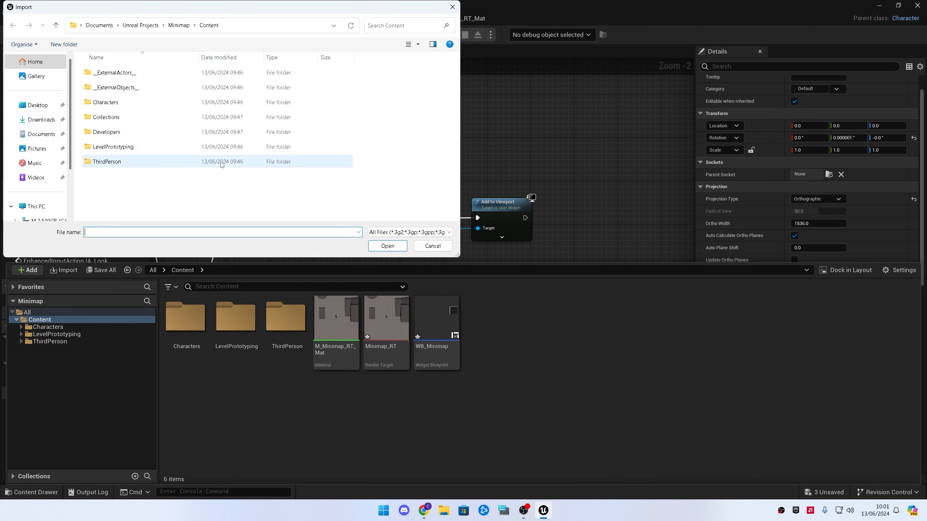
left_click(49, 119)
left_click(111, 84)
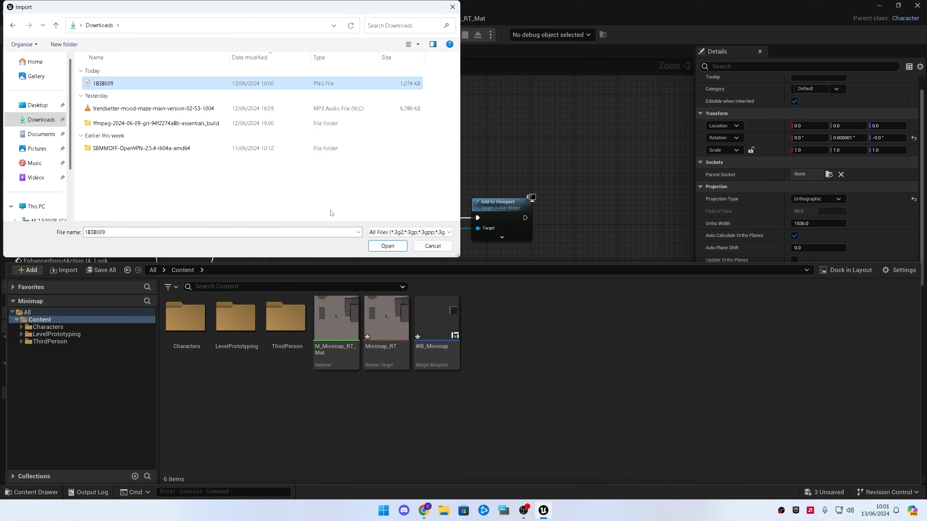
left_click(387, 246)
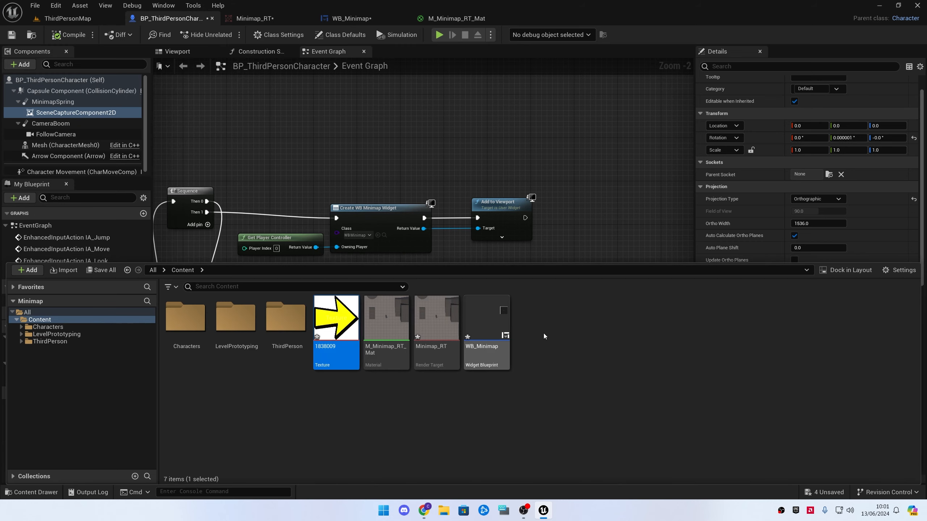
Create a sprite from the imported 1838009 texture
right_click(347, 320)
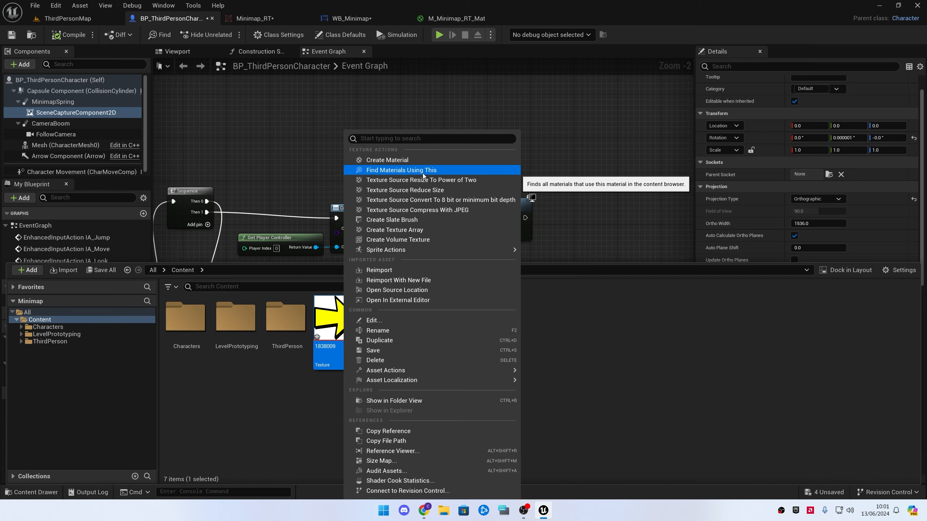
mouse_move(474, 250)
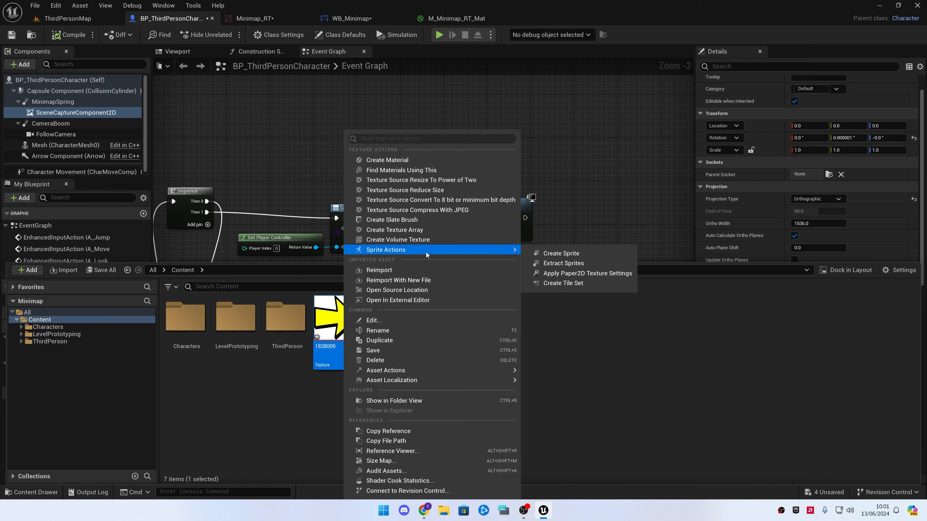
left_click(555, 255)
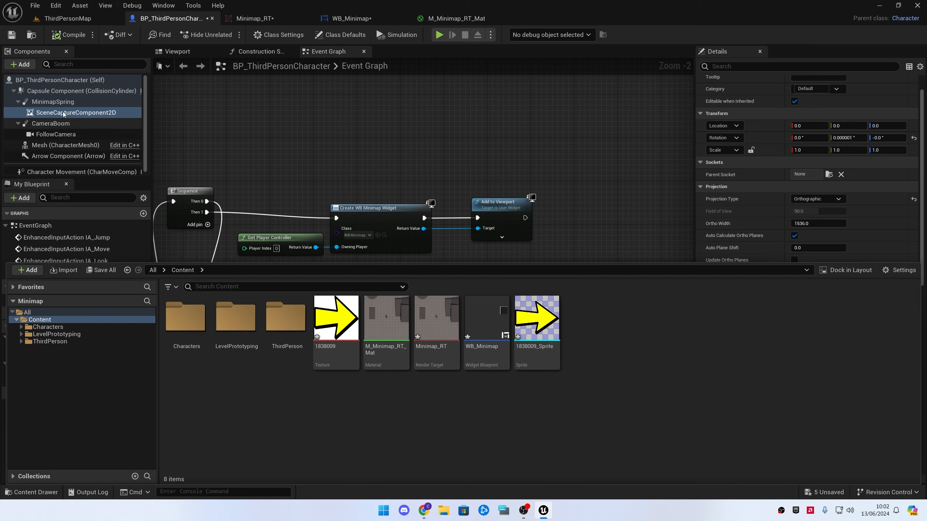
Add a Paper Sprite component under the character Mesh and name it PLAYERARROW
left_click(65, 146)
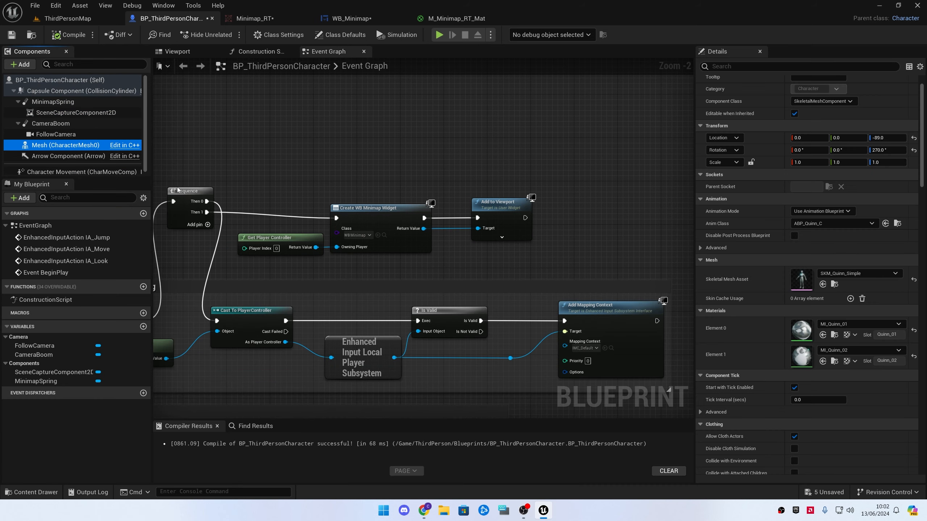
left_click(15, 64)
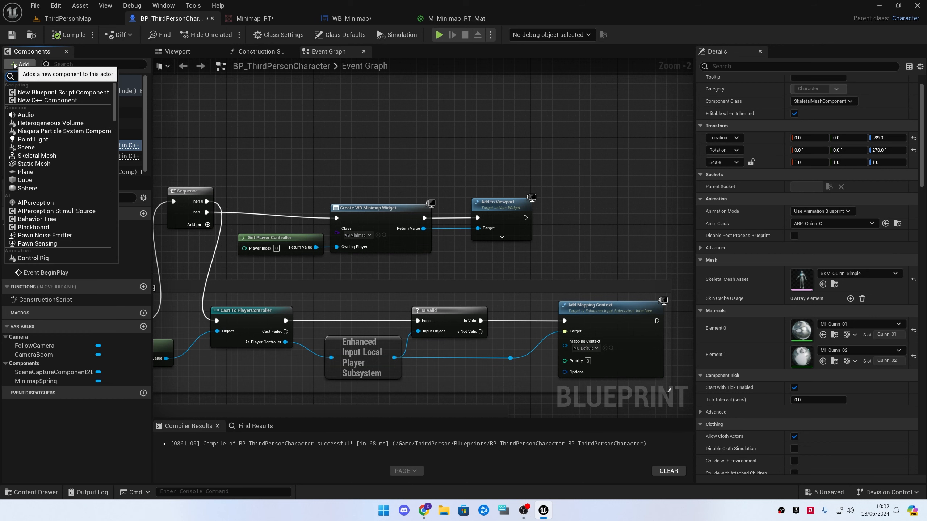
type("pa")
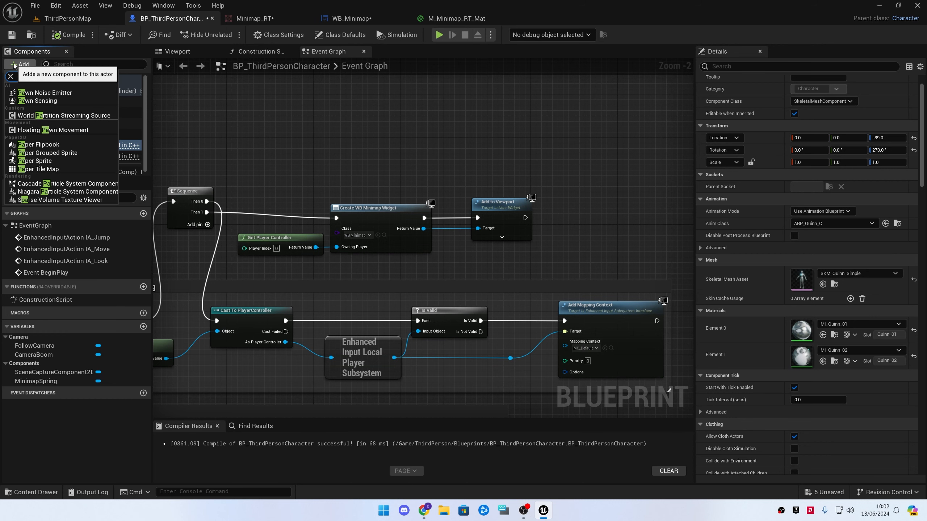
type("P")
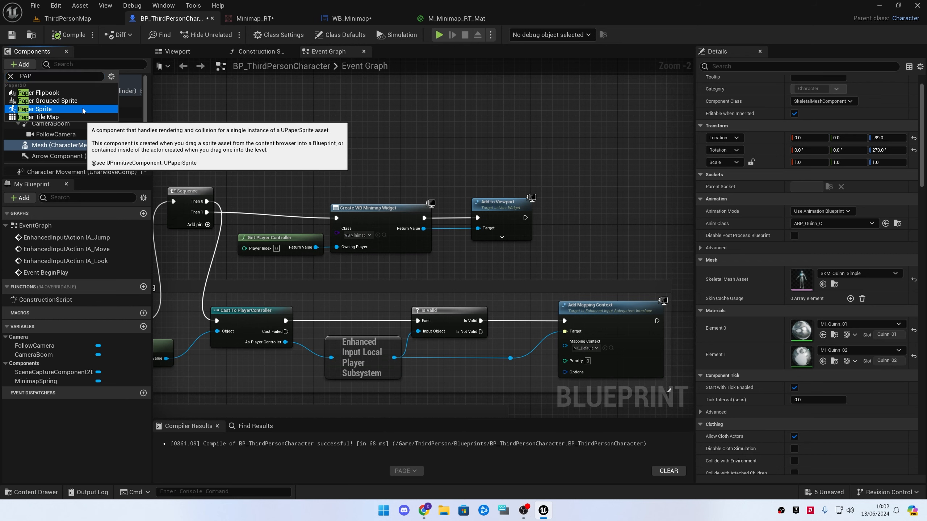
left_click(83, 110)
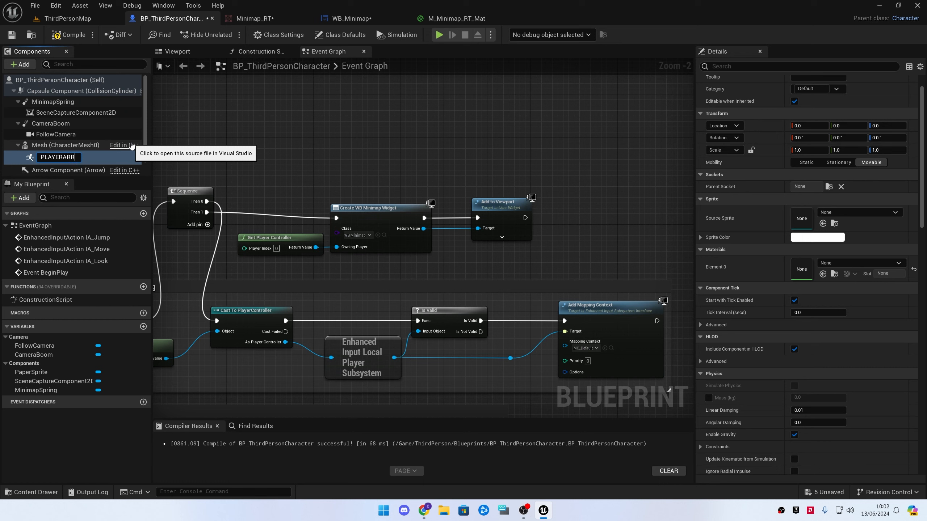
type("PLAYERARROW")
key("Return")
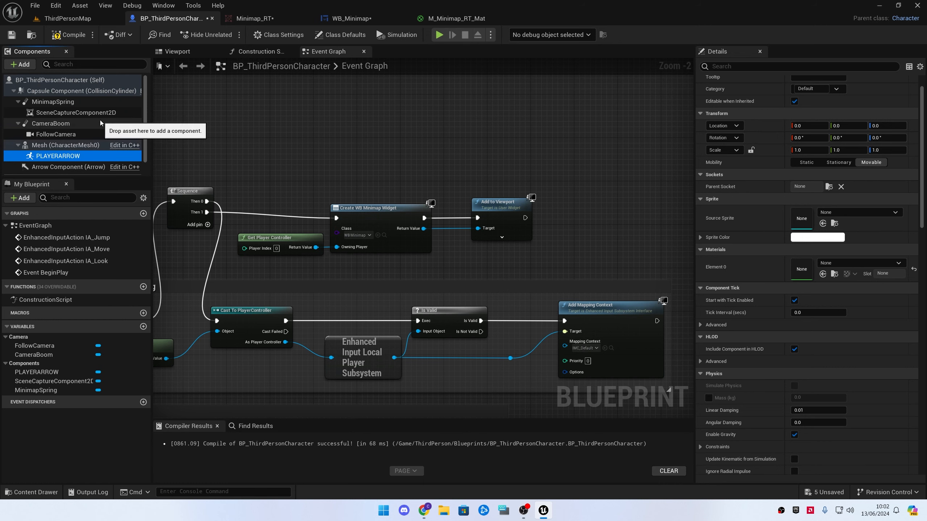
Set PLAYERARROW's Source Sprite to 1838009_Sprite, compile the blueprint, and view it in the Viewport
left_click(881, 213)
left_click(833, 330)
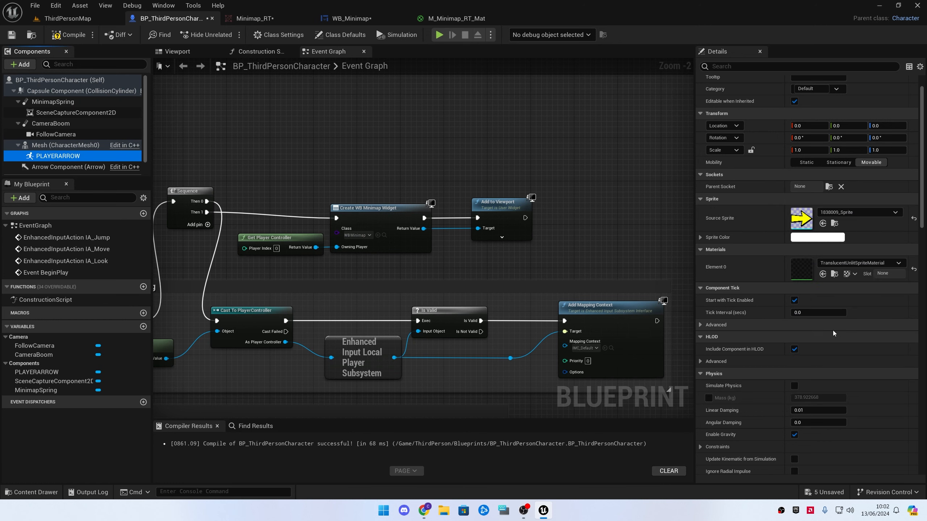
left_click(83, 38)
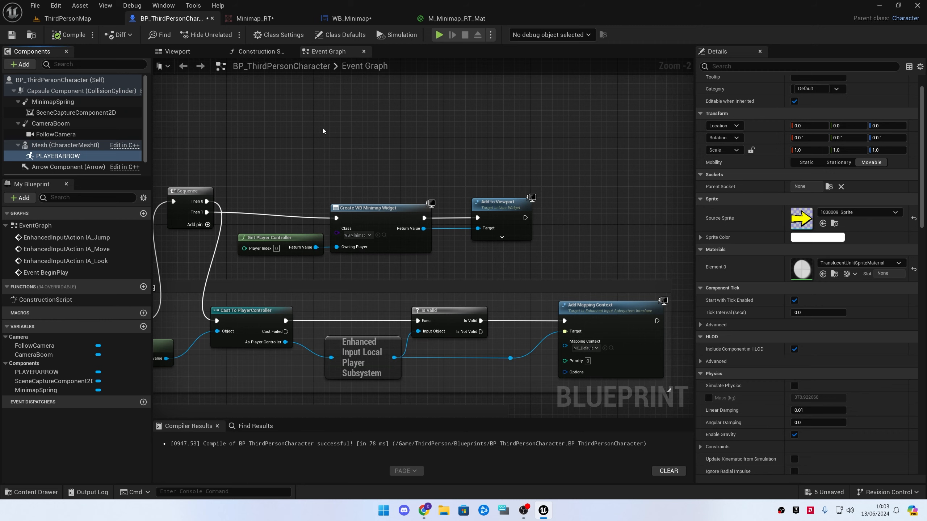
left_click(193, 52)
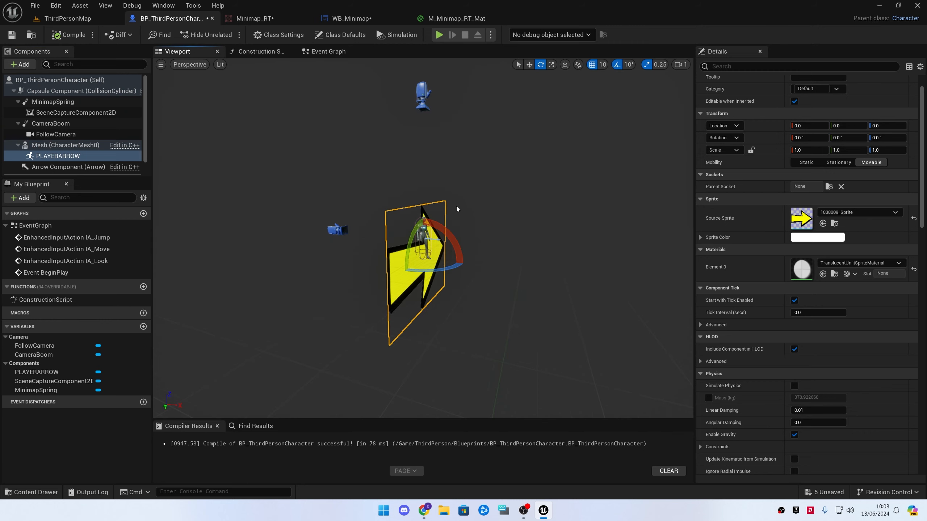